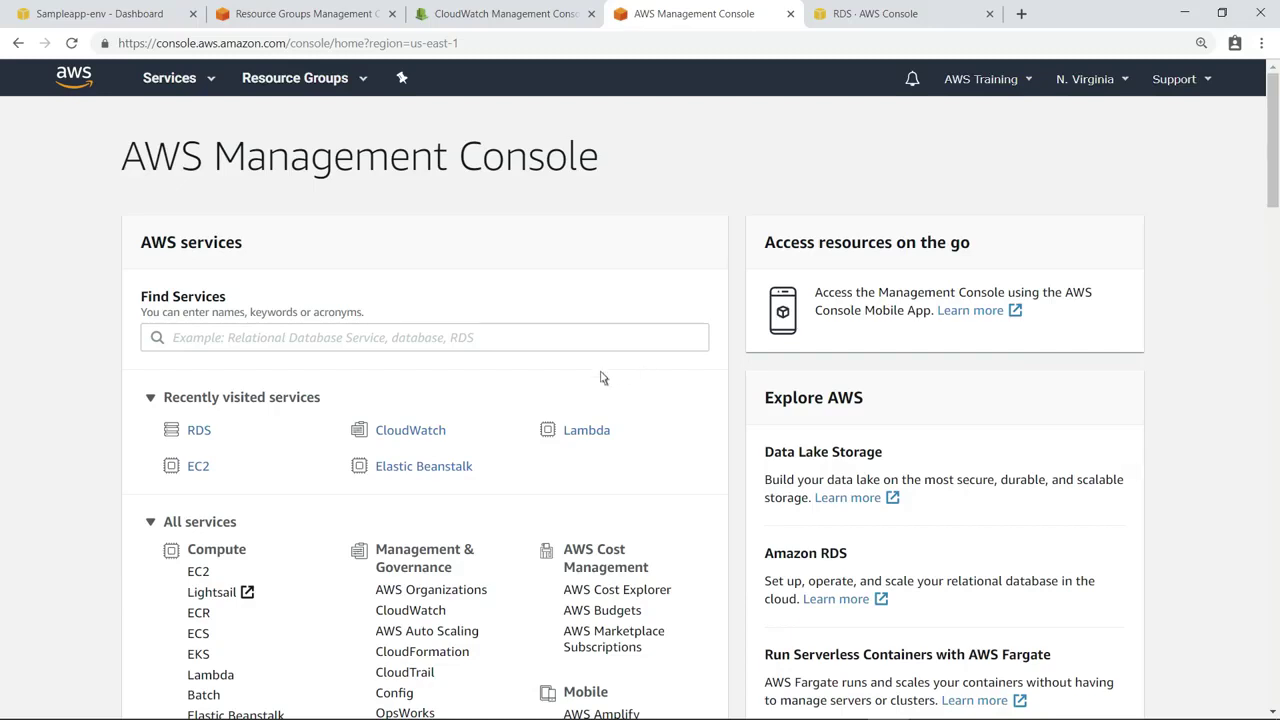
- Look up the elasticbeanstalk:environment-id tag of the running Sampleapp-env EC2 instance and select its value
left_click(196, 468)
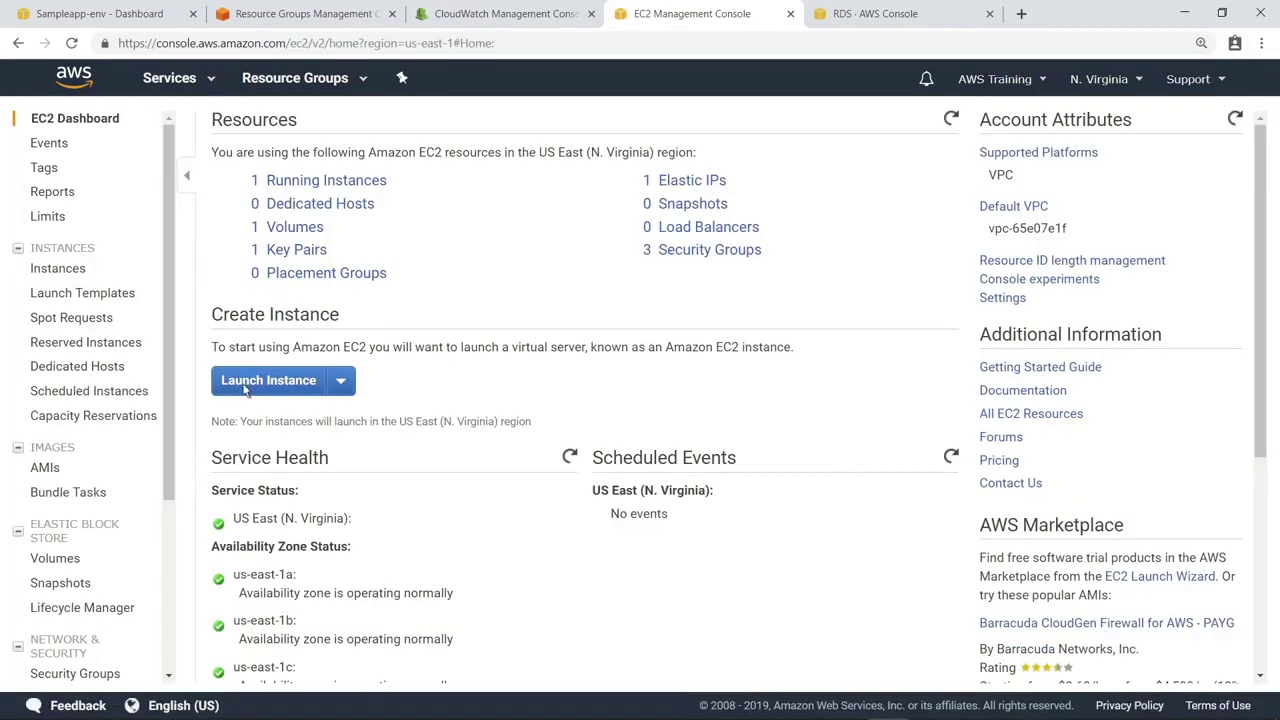
left_click(363, 186)
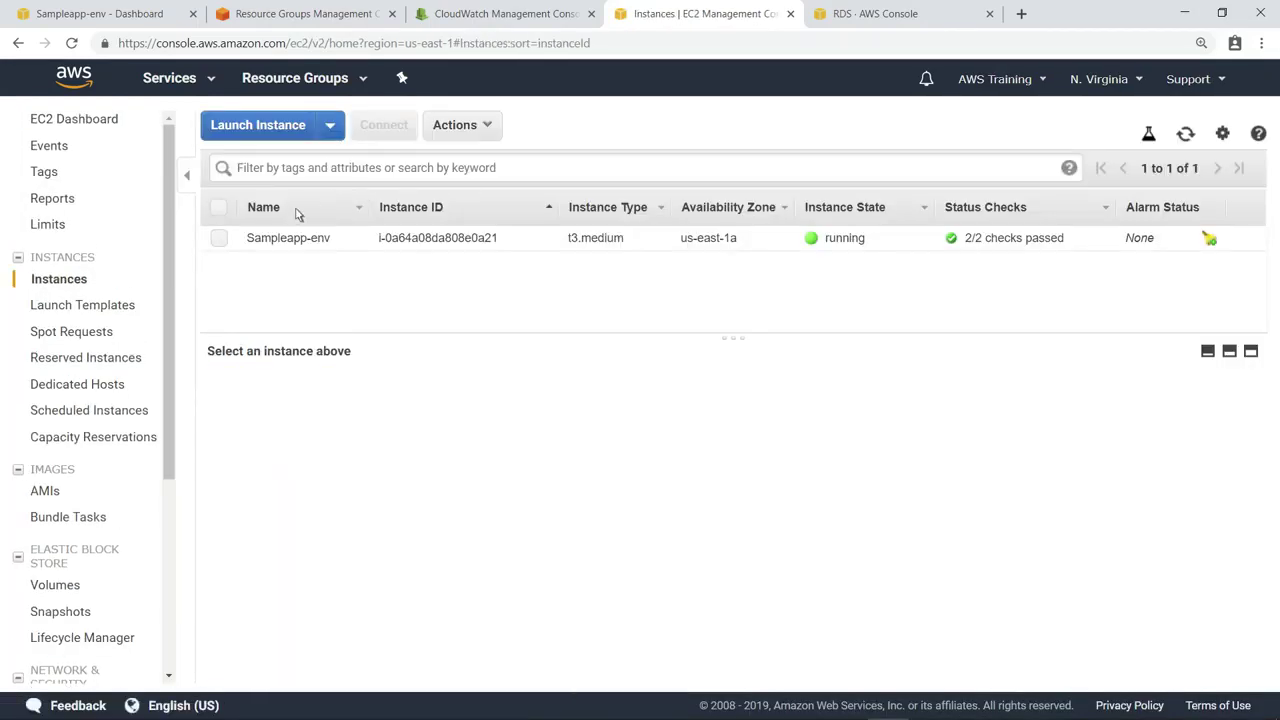
left_click(219, 241)
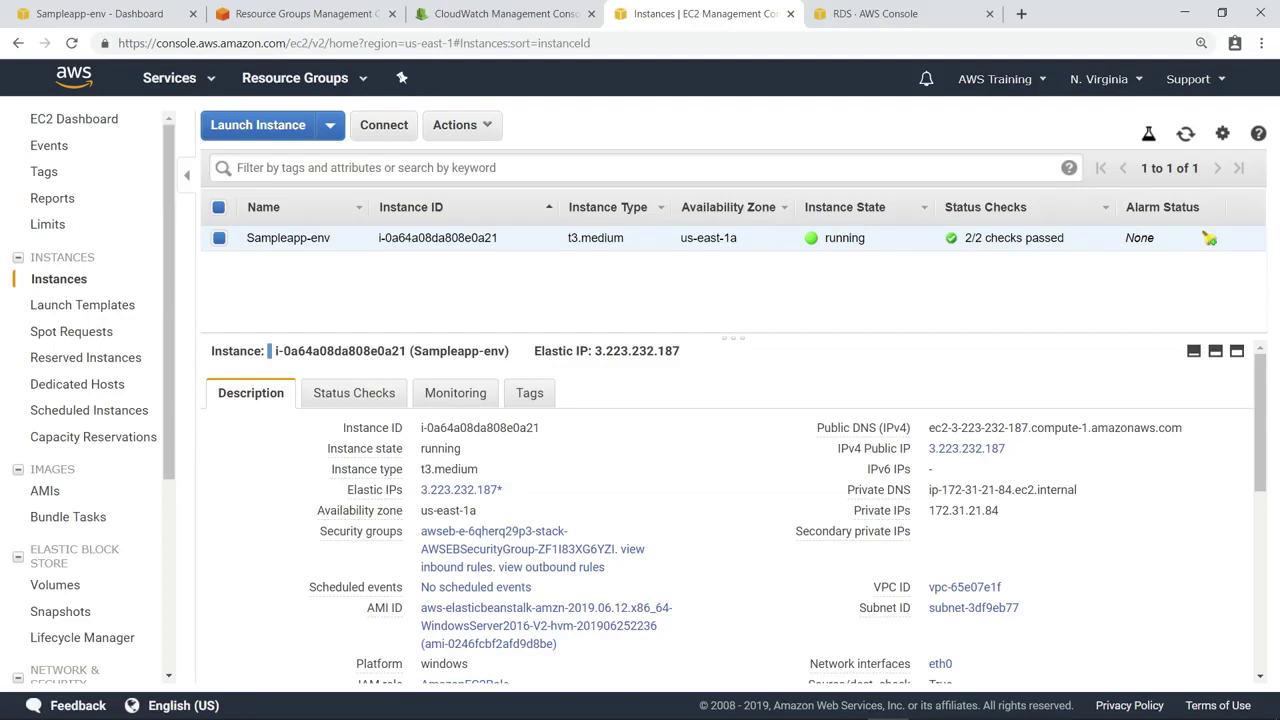
left_click(548, 393)
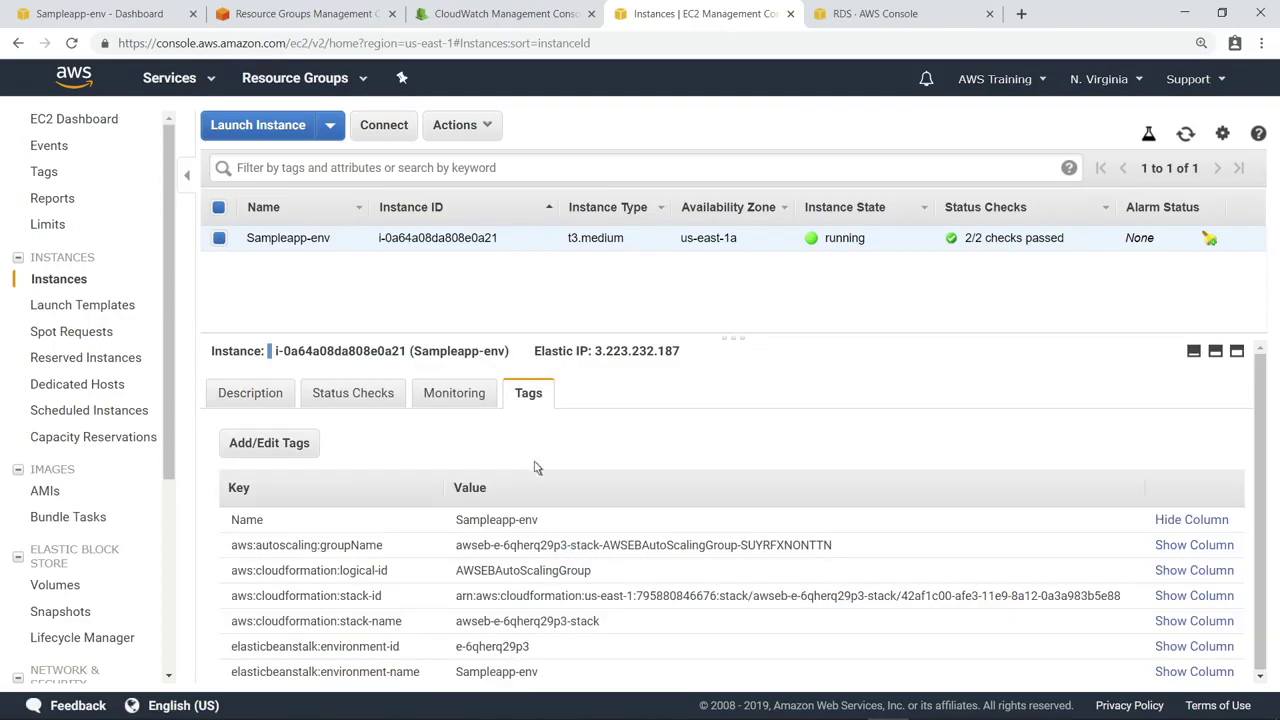
triple_click(496, 648)
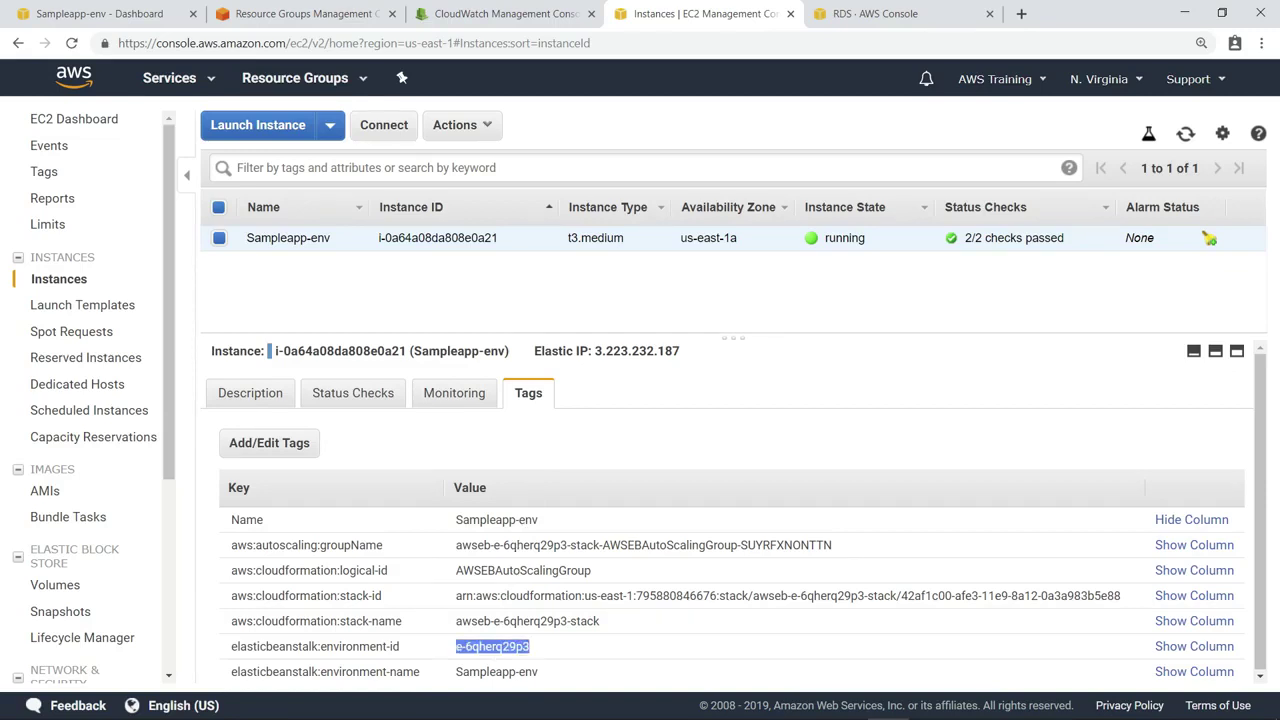
- Start a new tag-based resource group in Resource Groups covering all supported resource types
left_click(330, 20)
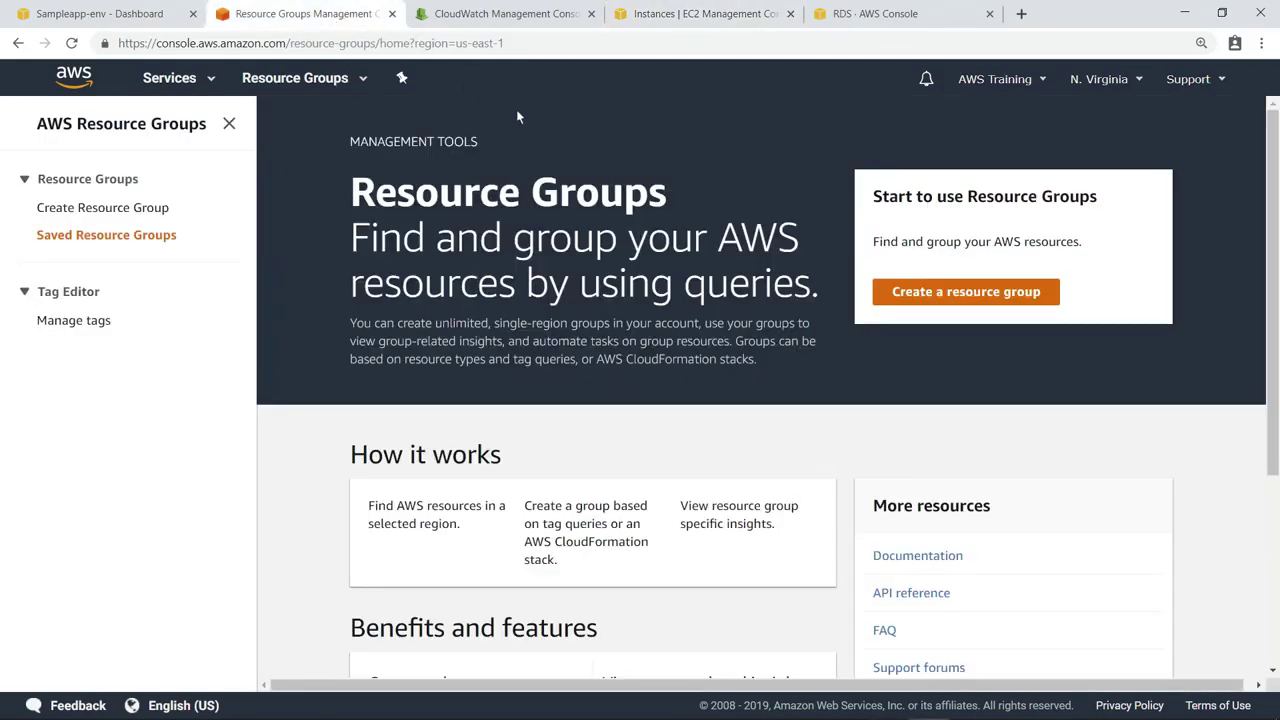
left_click(884, 300)
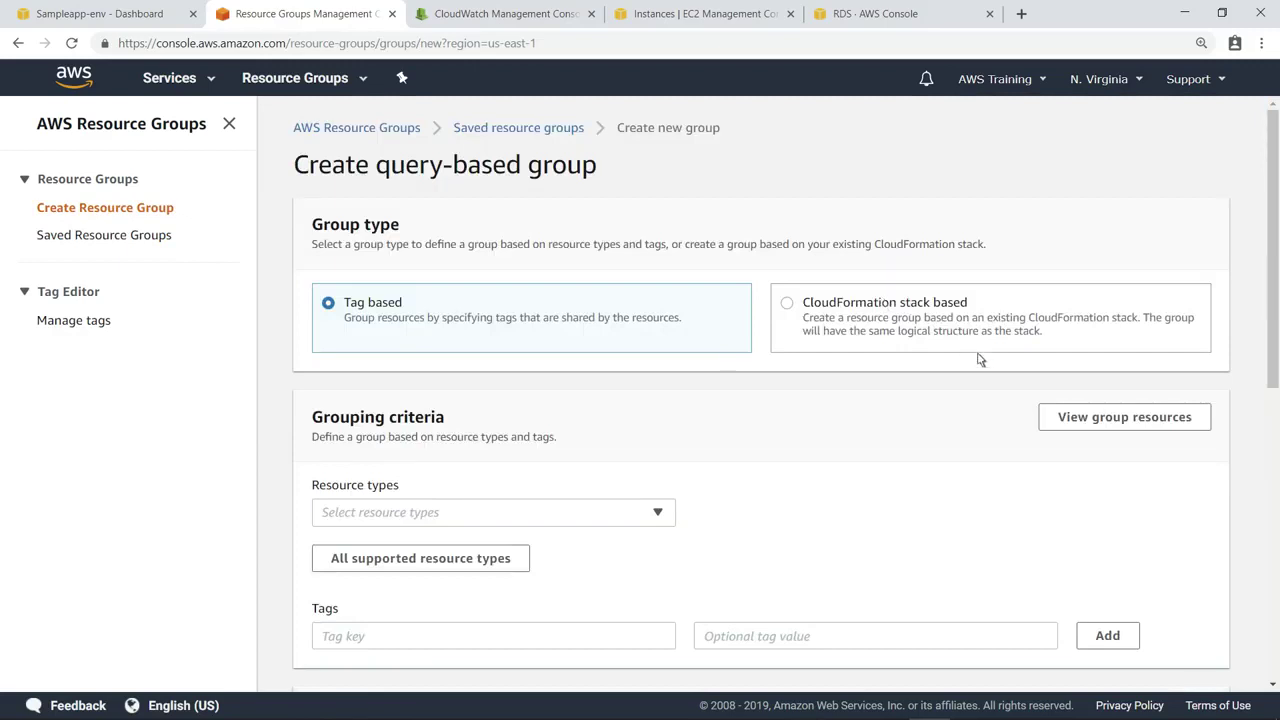
scroll(1275, 532, "down", 1)
scroll(1275, 532, "down", 3)
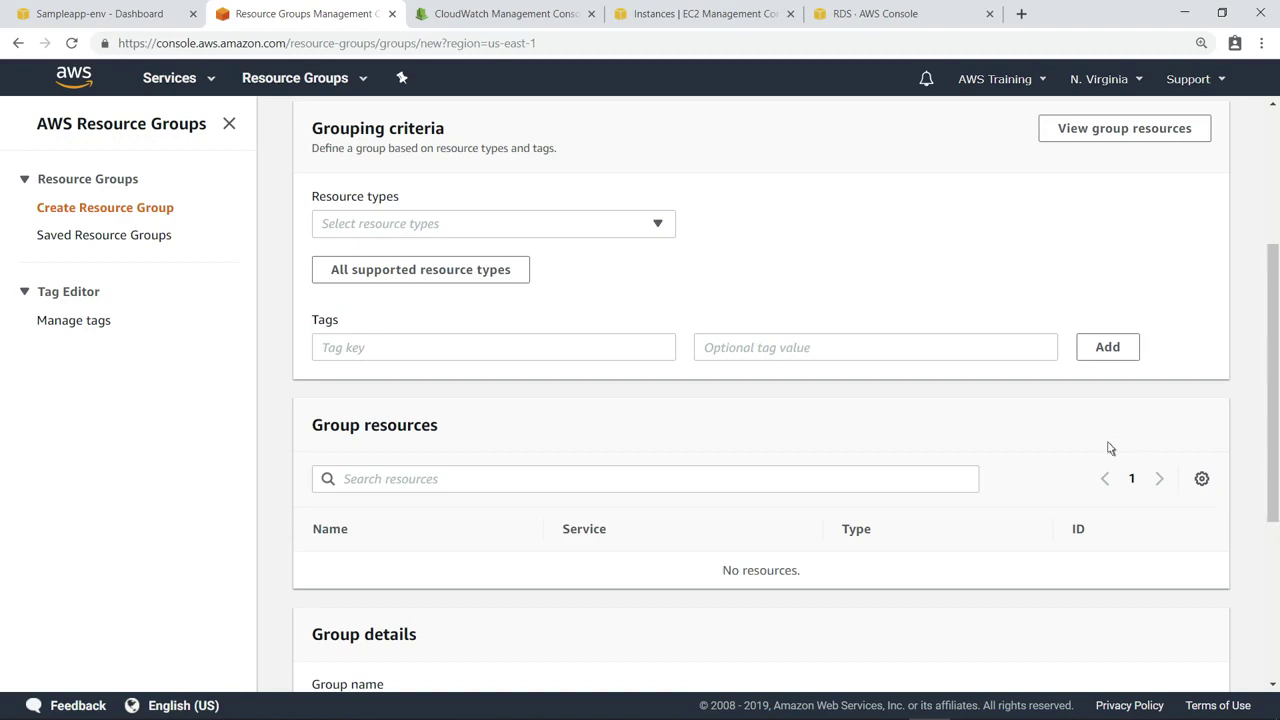
left_click(666, 226)
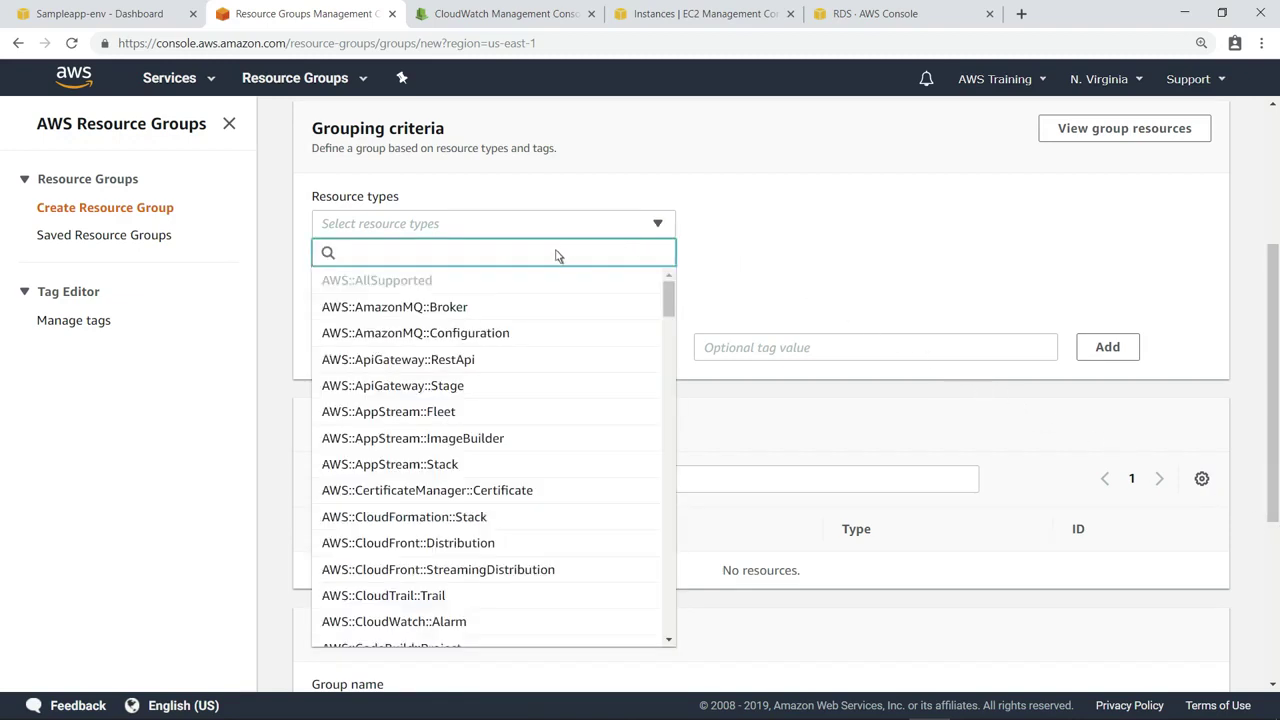
left_click(426, 288)
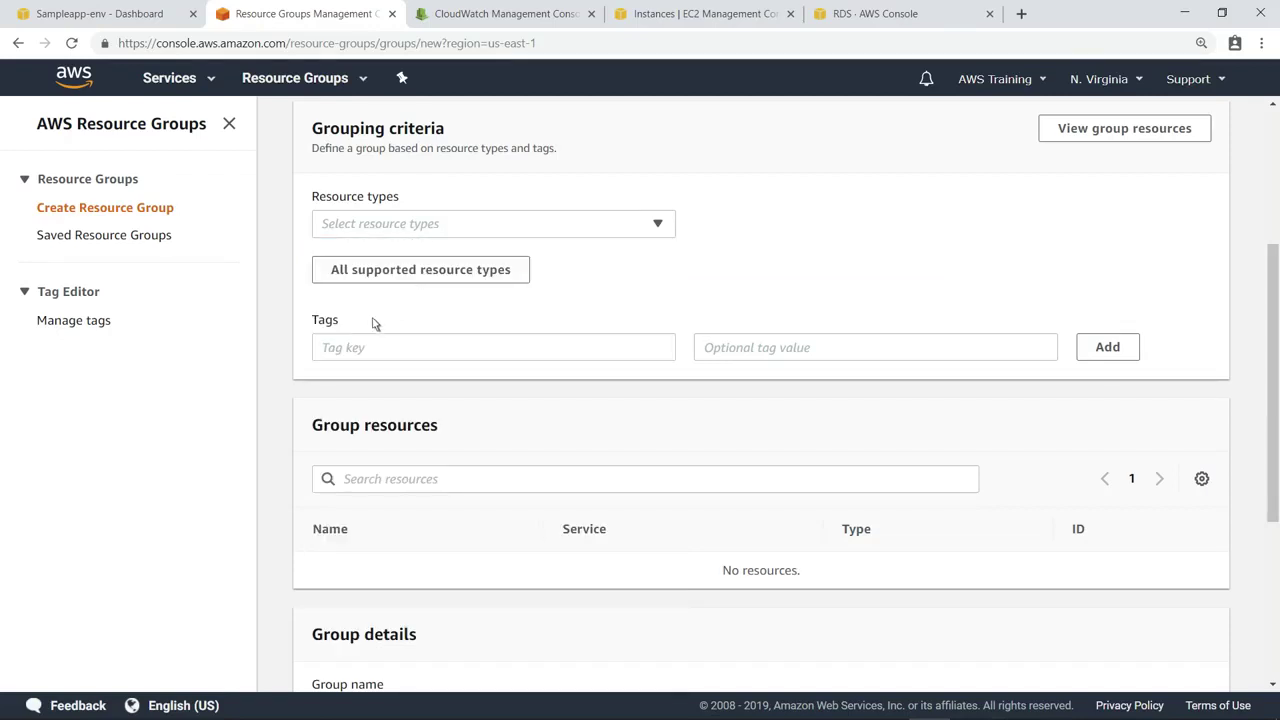
- Add the tag elasticbeanstalk:environment-id with value e-jcmmrgsmpx to the grouping criteria and list the matching group resources
left_click(330, 352)
type("elasticbeanstalk:environment-id")
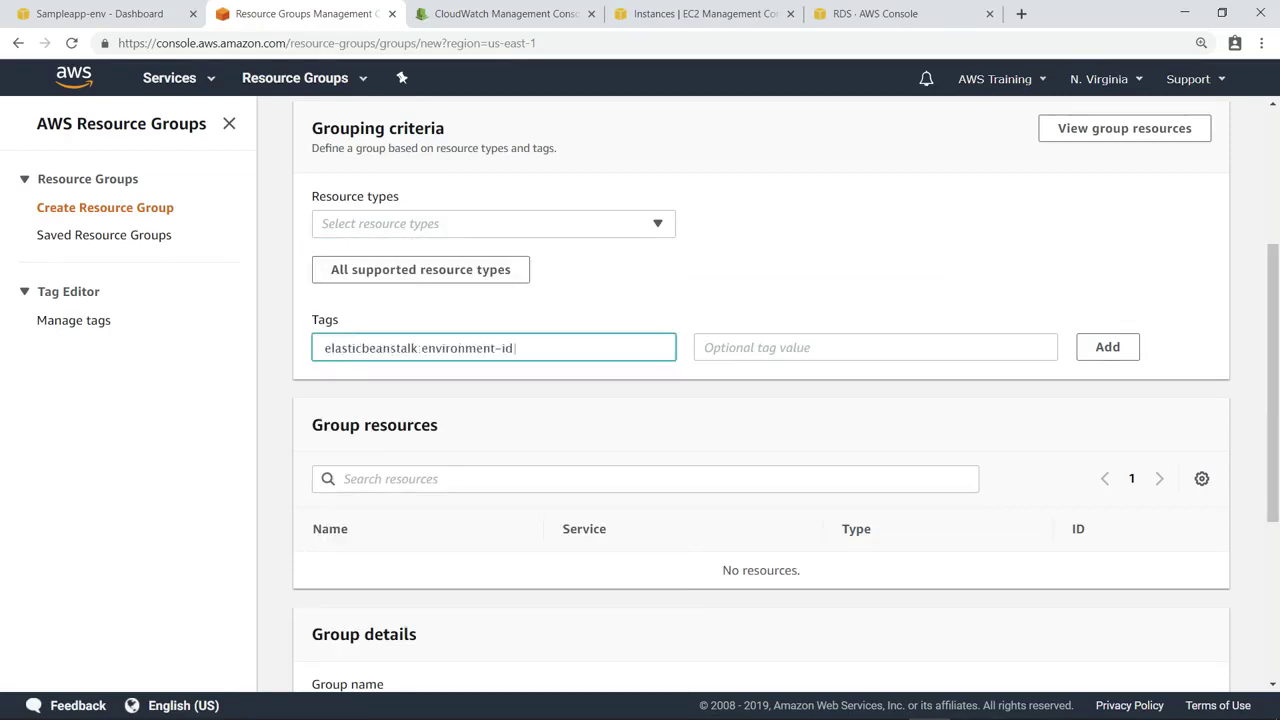
key("Tab")
type("e-jcmmrgsmpx")
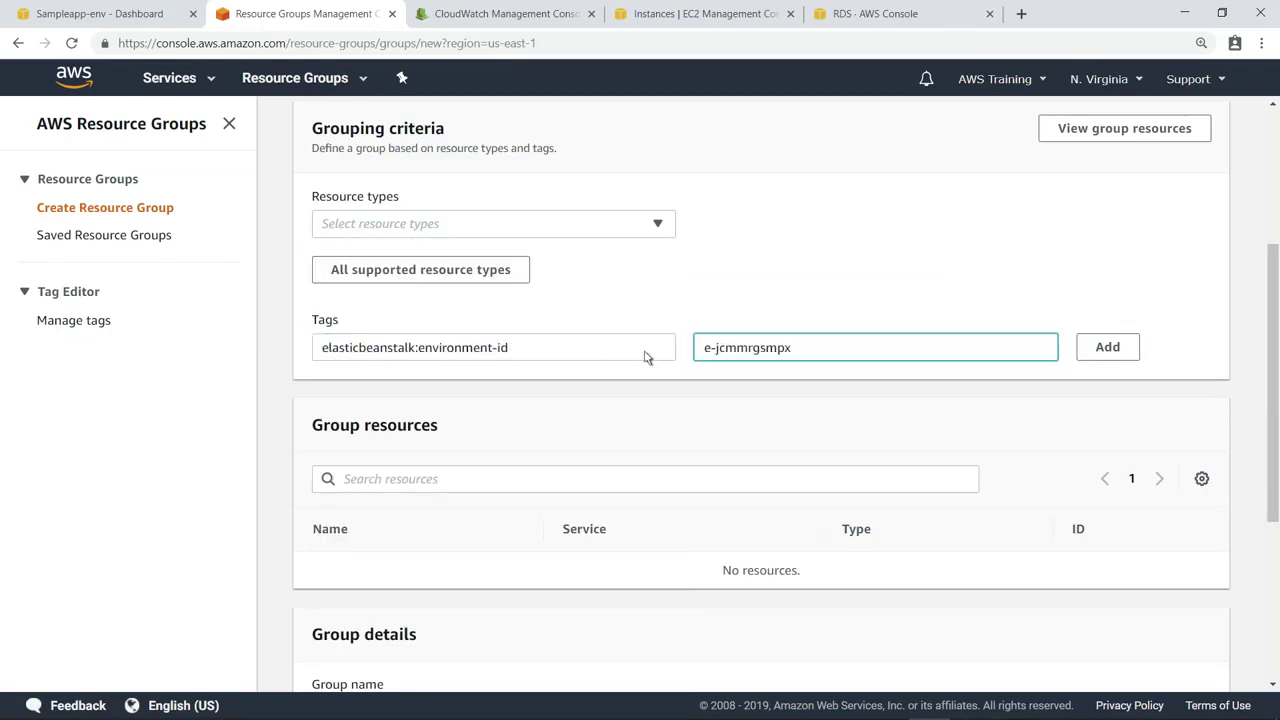
left_click(1090, 360)
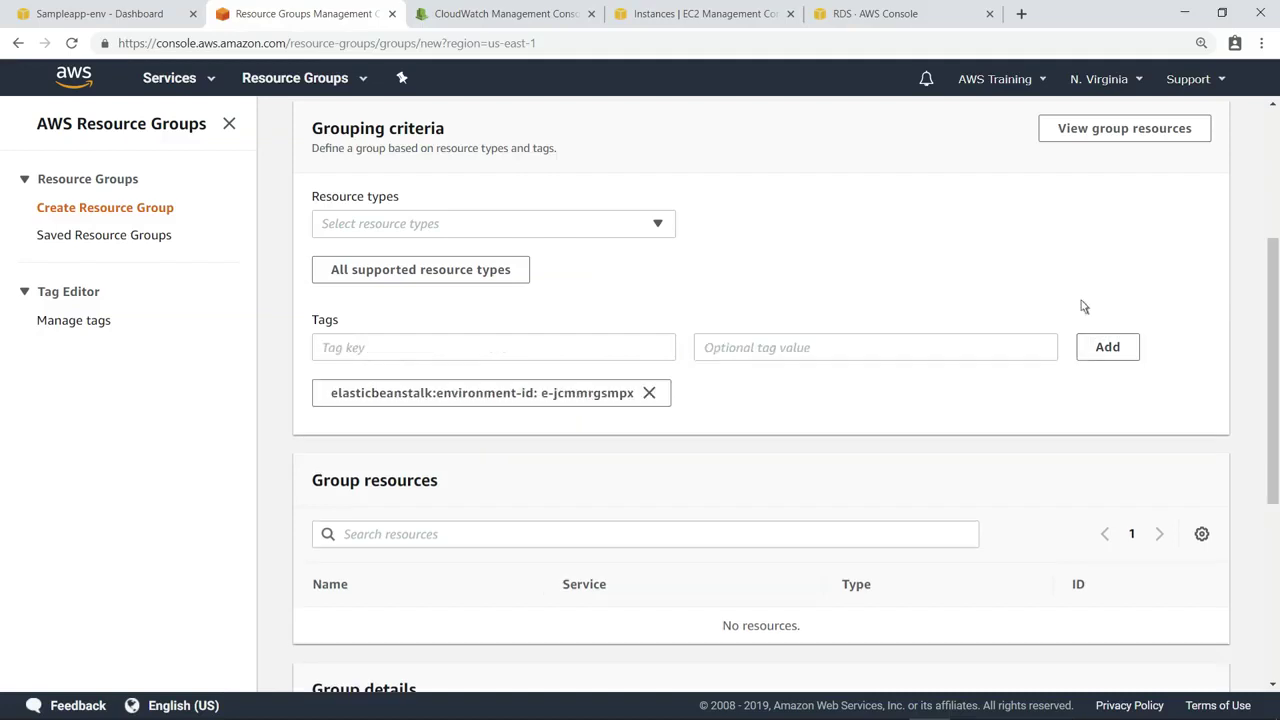
left_click(1062, 140)
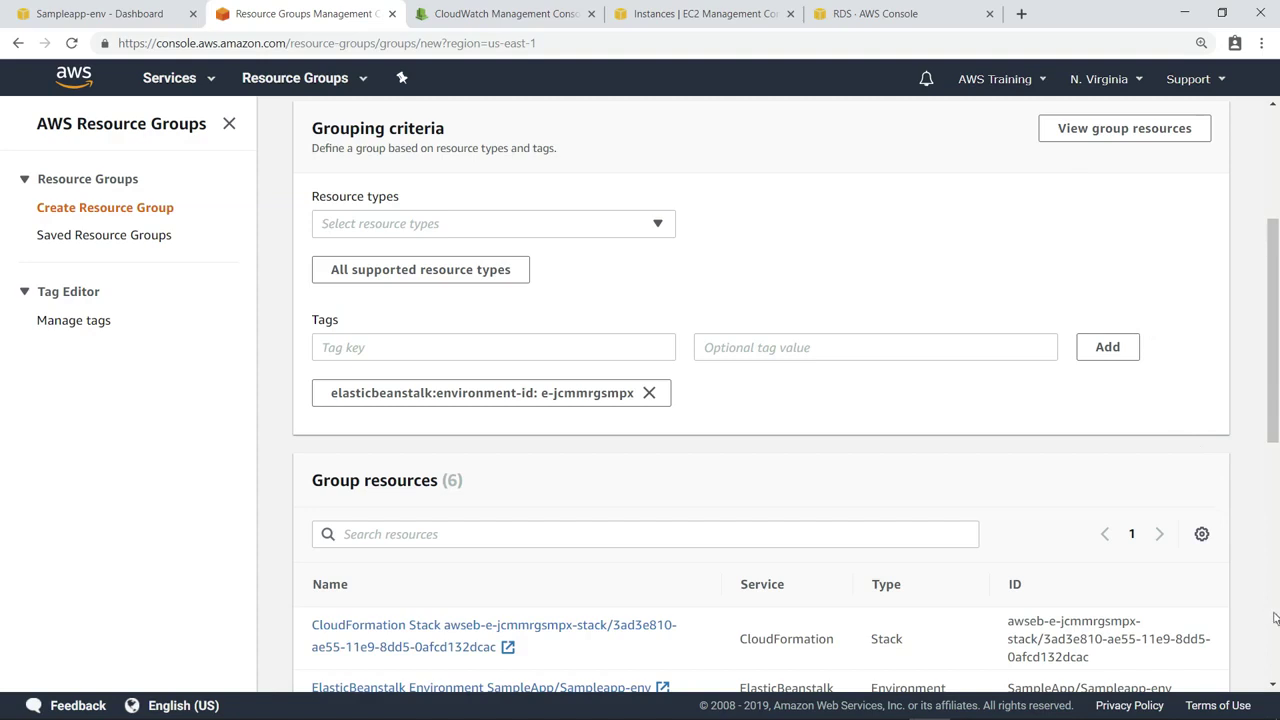
scroll(1275, 619, "down", 2)
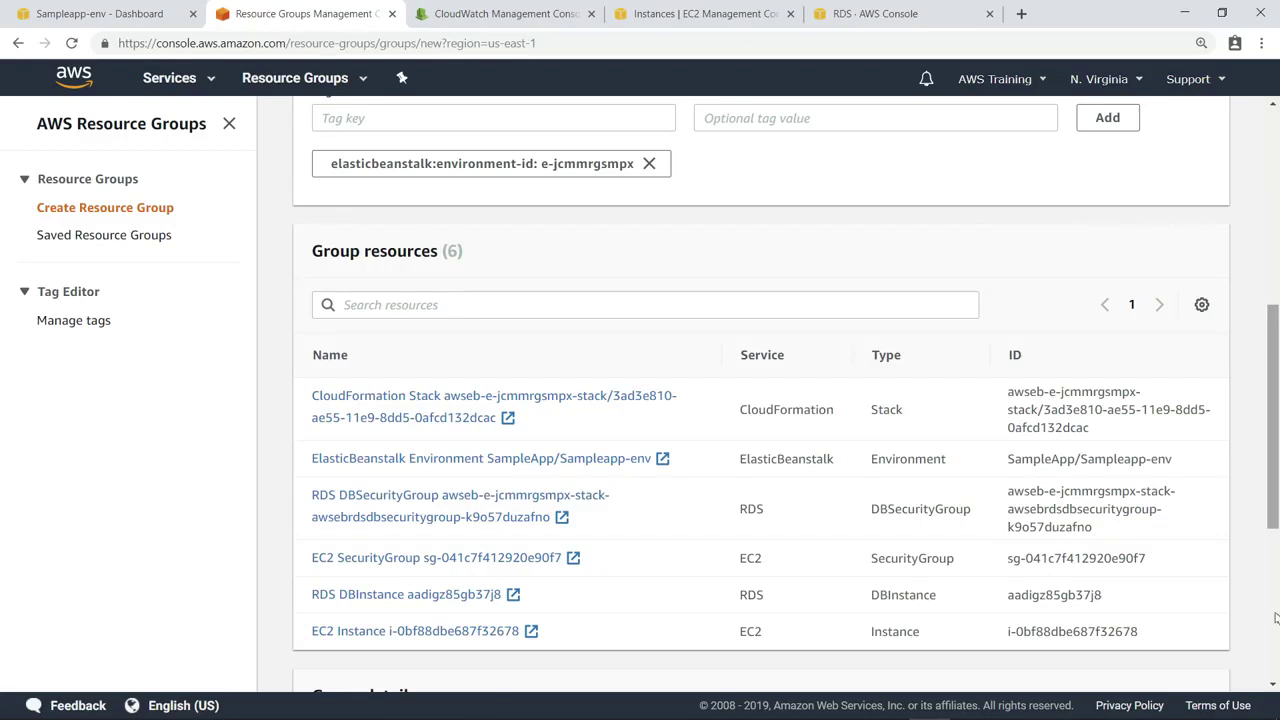
- Name the resource group SampleAppGroup and create it
scroll(1275, 655, "down", 4)
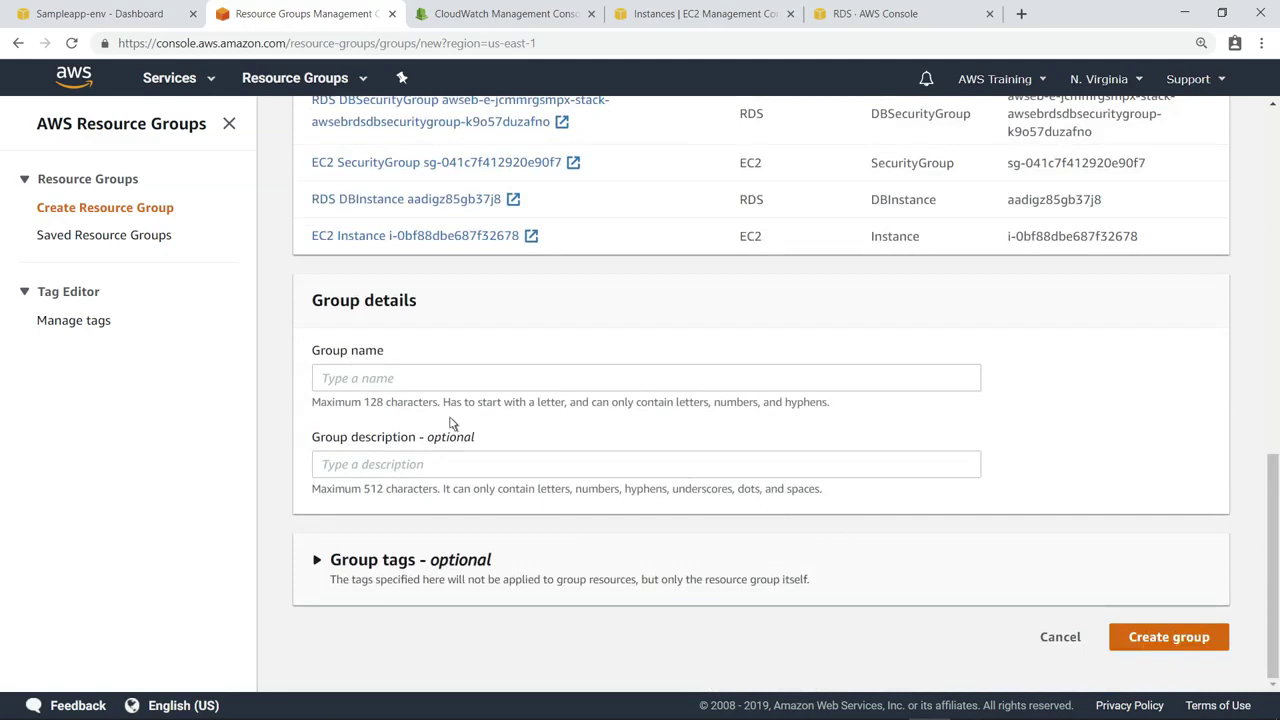
left_click(330, 382)
type("SampleAppGroup")
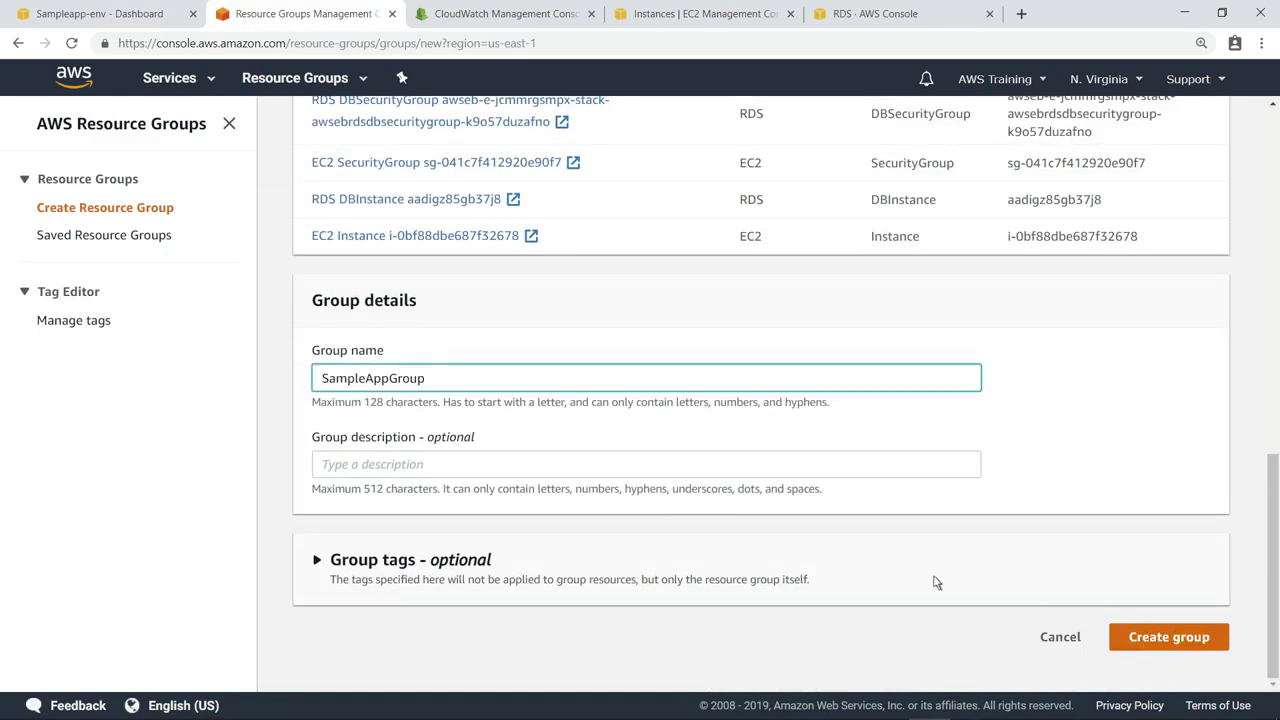
left_click(1122, 642)
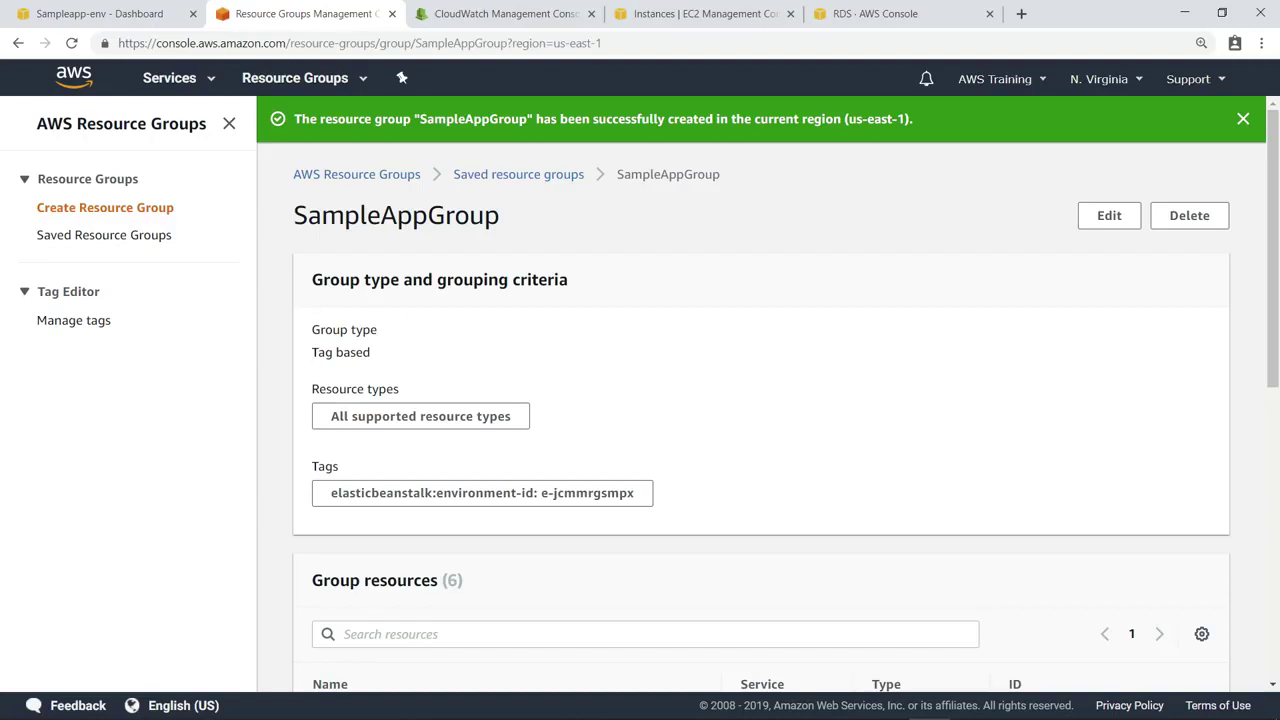
- In CloudWatch's Application Insights for .NET and SQL Server, add an application using the SampleAppGroup resource group
left_click(525, 25)
left_click(74, 430)
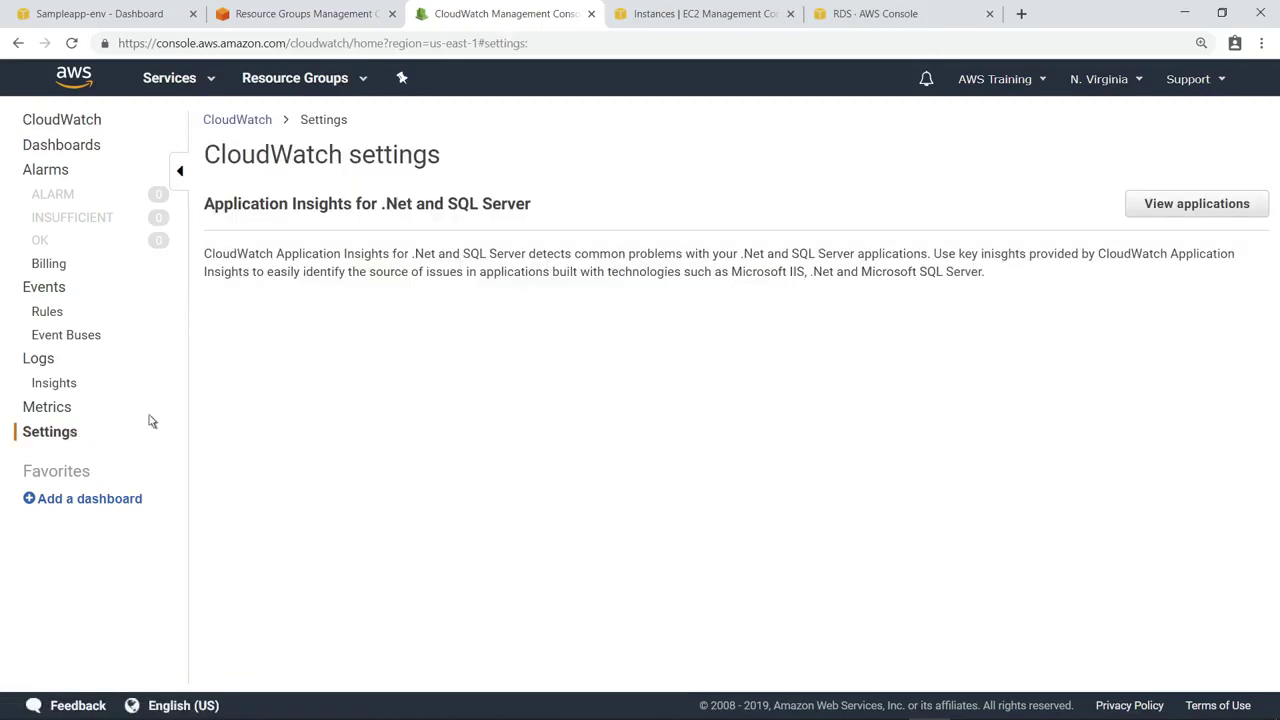
left_click(1128, 210)
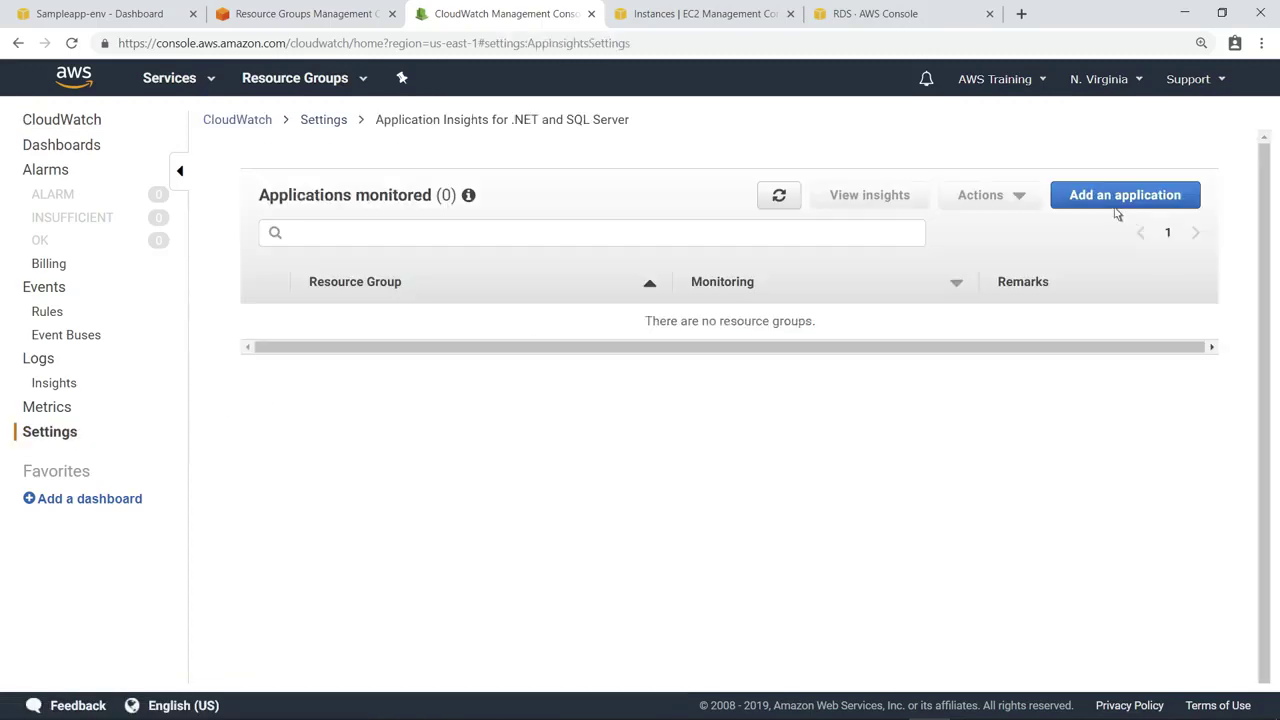
left_click(1062, 195)
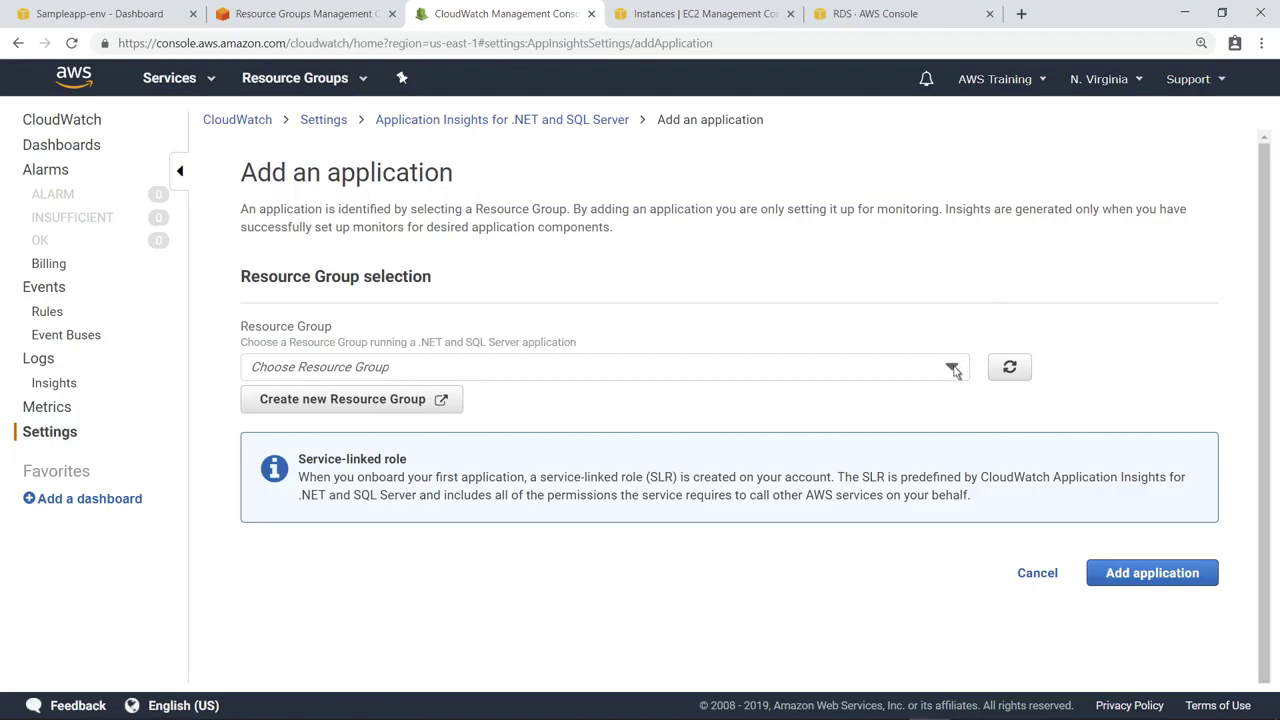
left_click(900, 376)
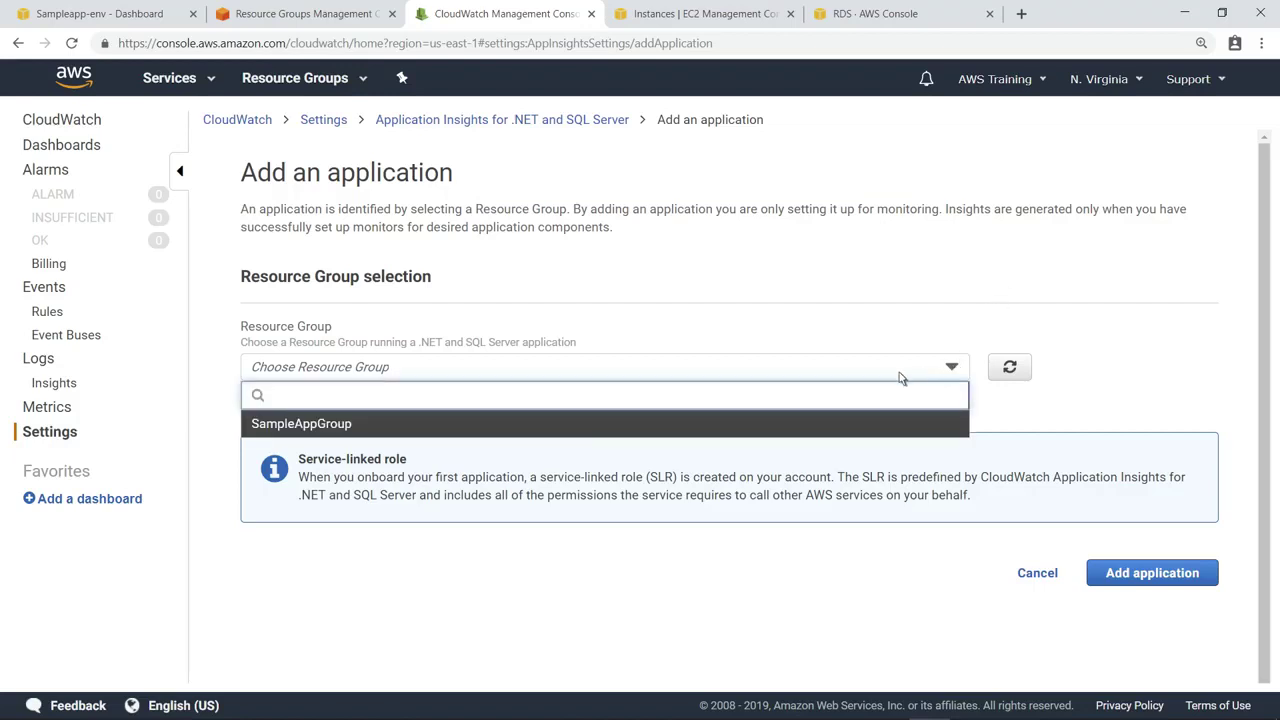
left_click(368, 424)
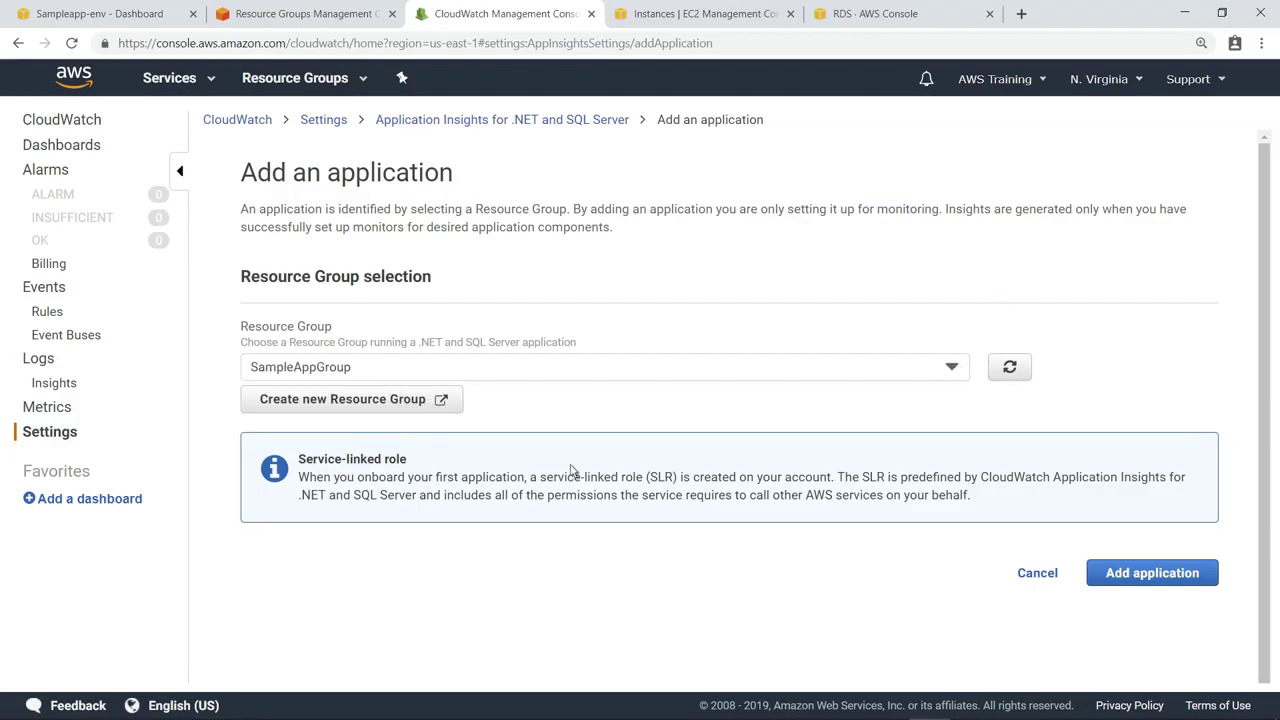
left_click(1100, 575)
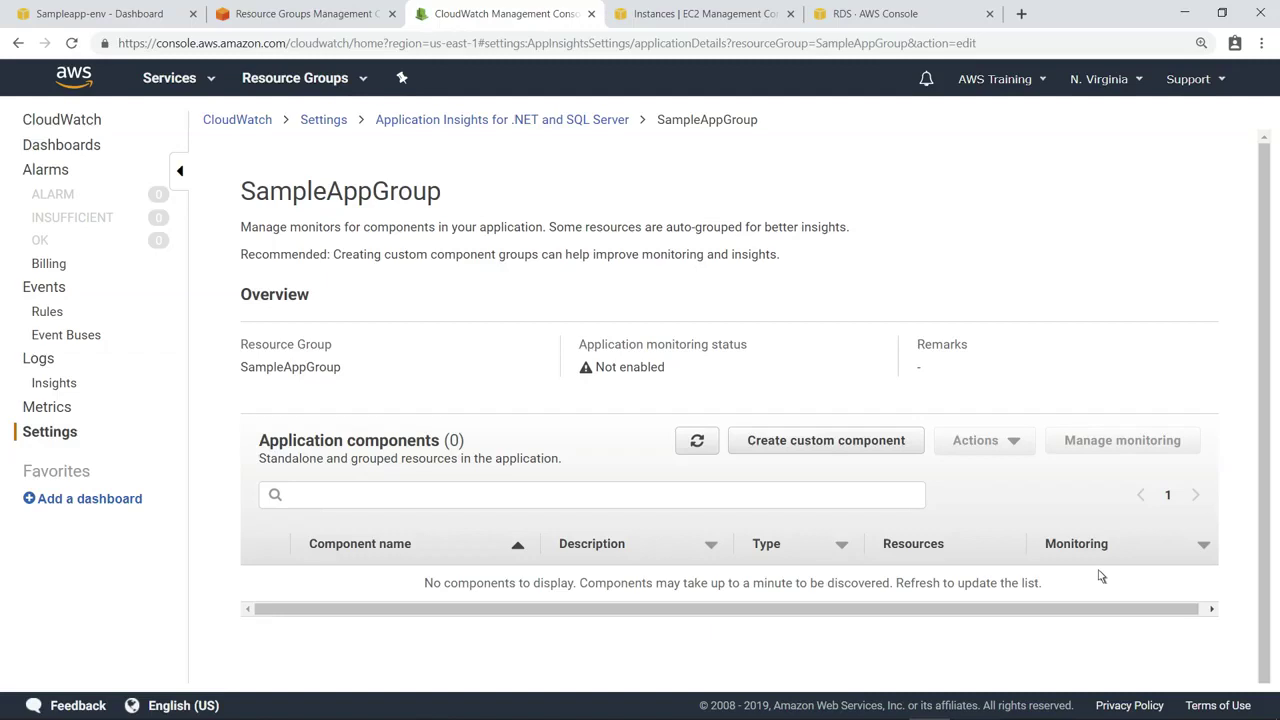
- Refresh the application components and enable monitoring for the RDS database instance
left_click(710, 448)
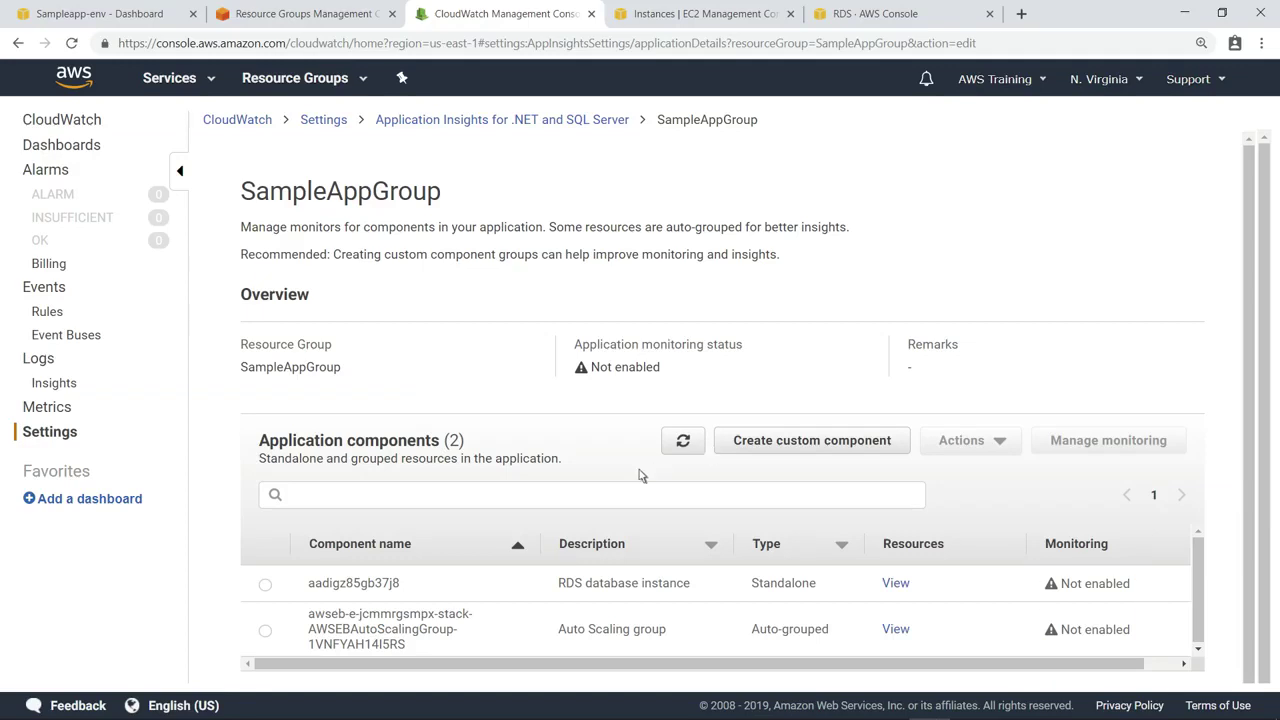
left_click(265, 584)
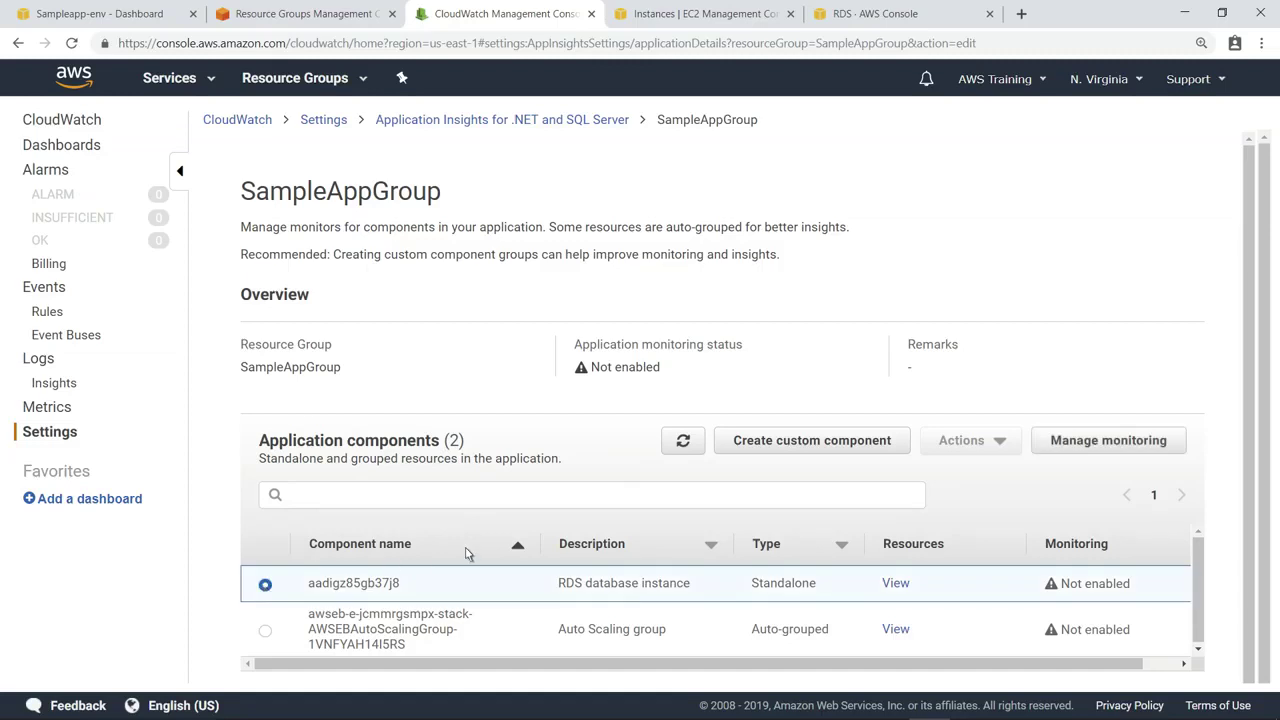
left_click(1040, 446)
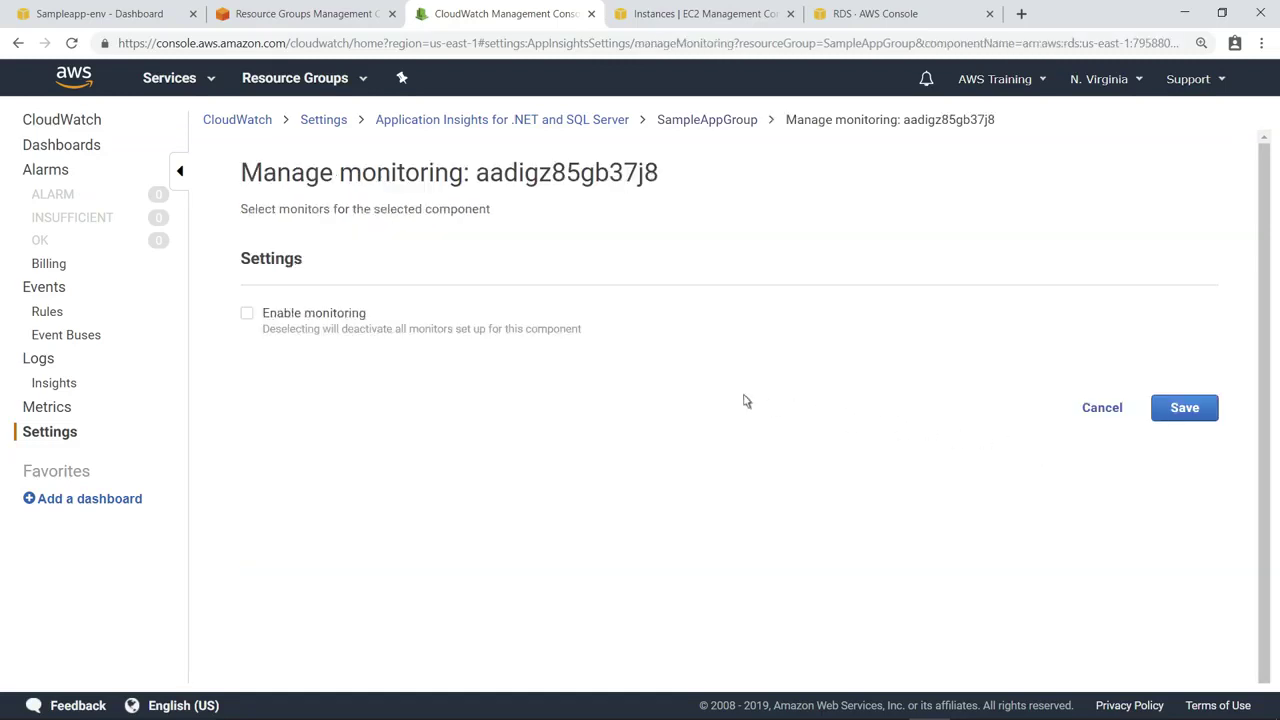
left_click(247, 316)
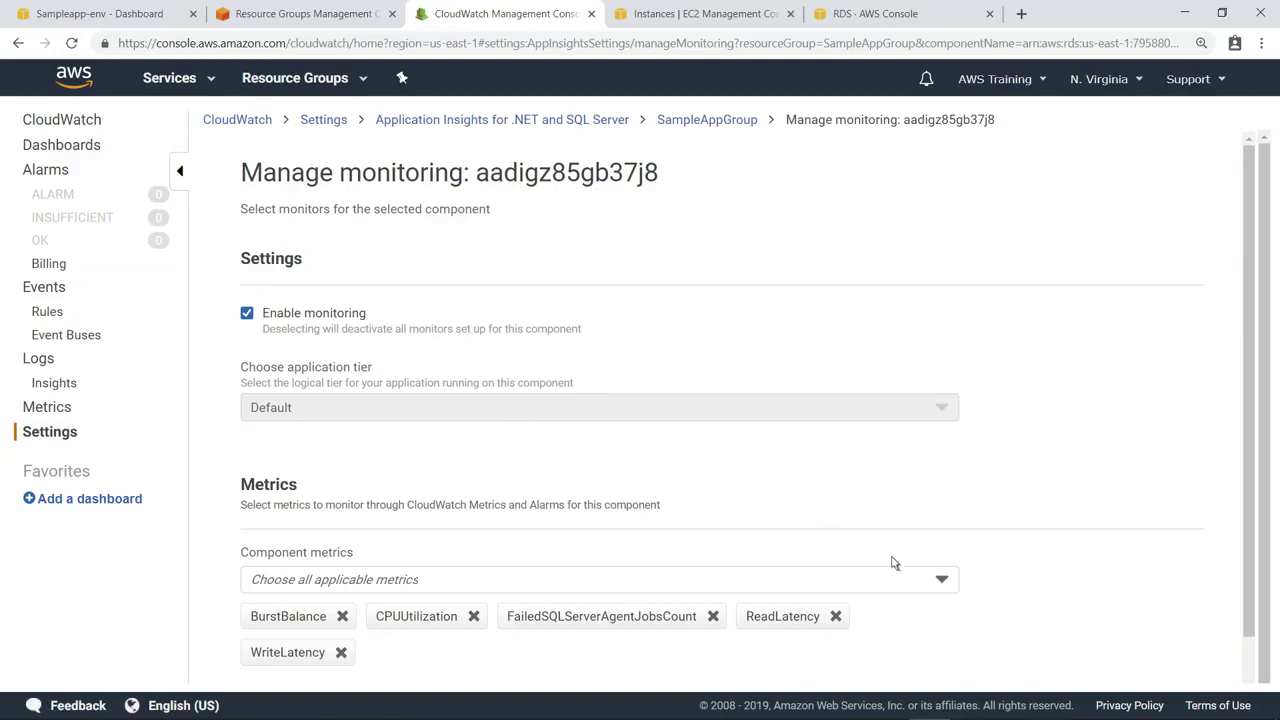
- Add DatabaseConnections to the RDS component's monitored metrics and save the monitoring settings
left_click(943, 580)
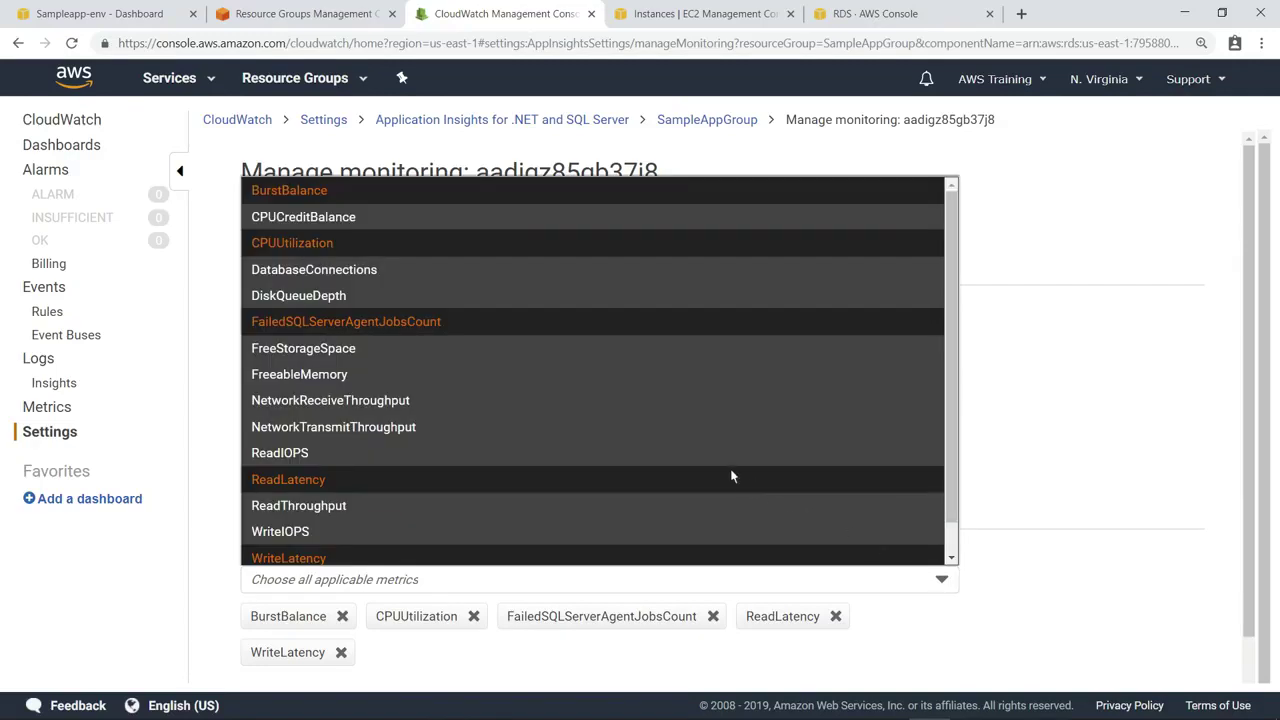
left_click(343, 278)
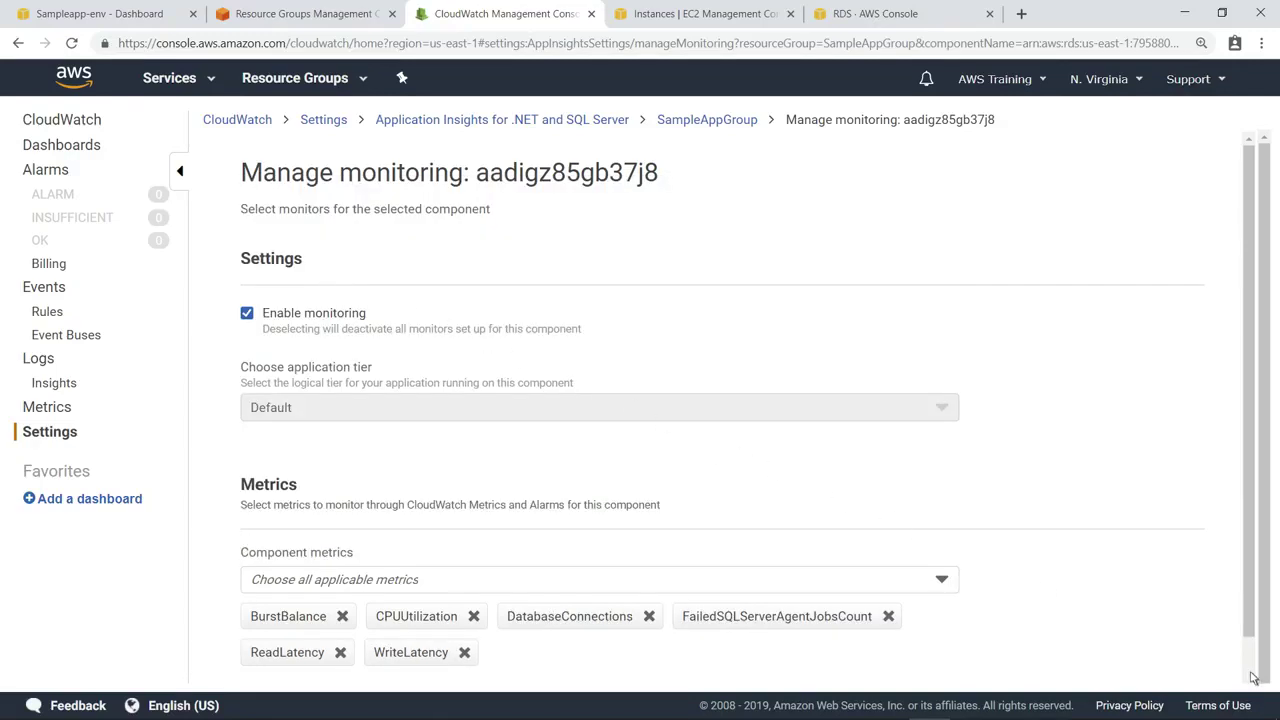
scroll(1253, 678, "down", 1)
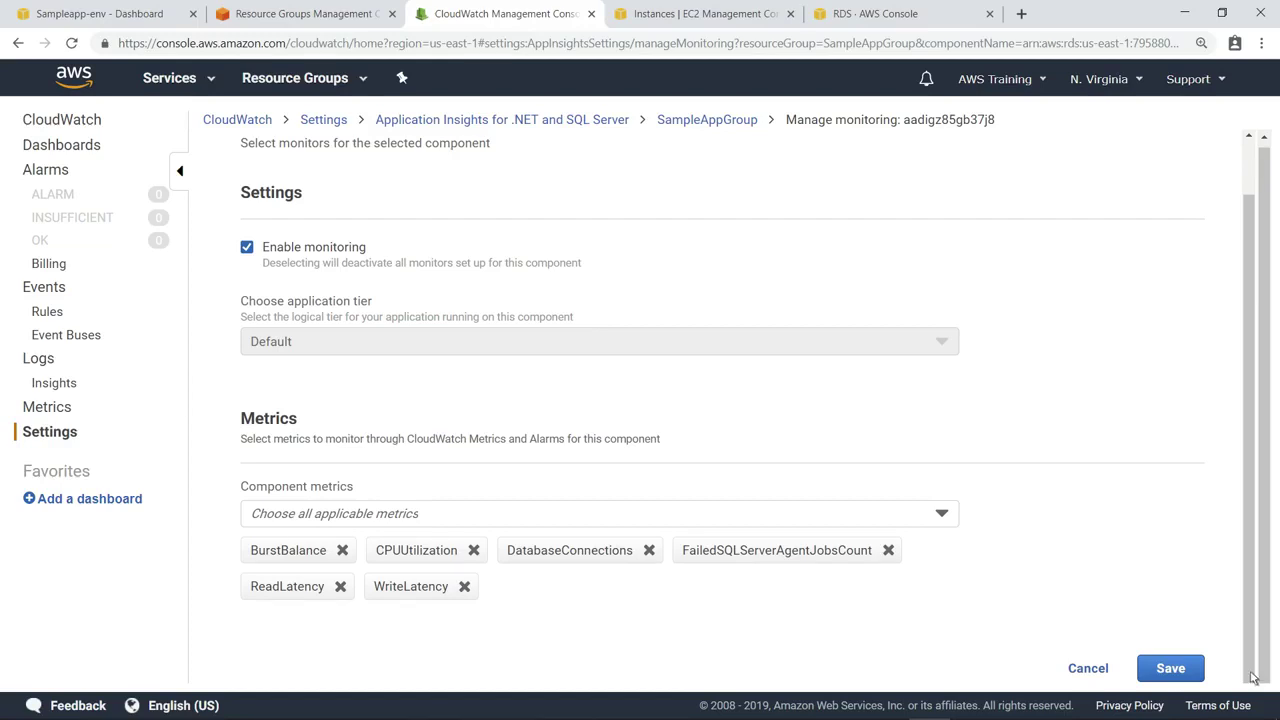
left_click(1170, 668)
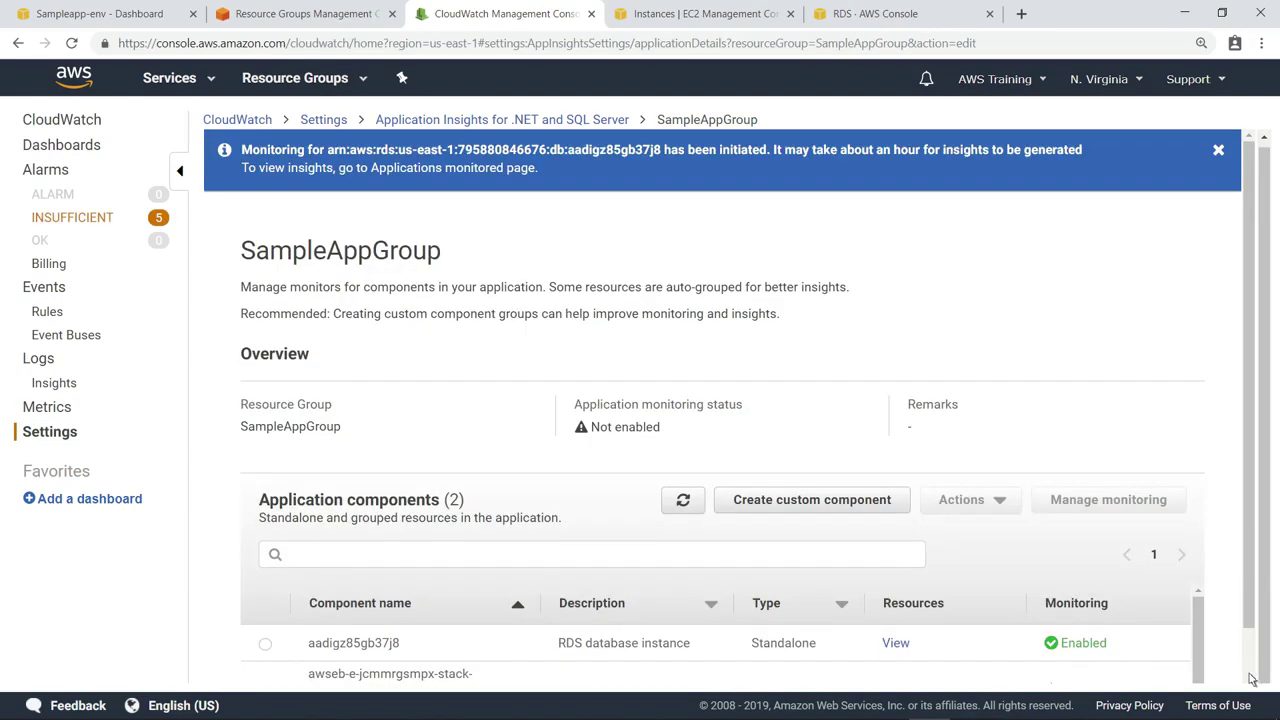
- Enable monitoring for the Auto Scaling group component and set its application tier to Microsoft IIS/.NET web front-end
scroll(1250, 678, "down", 1)
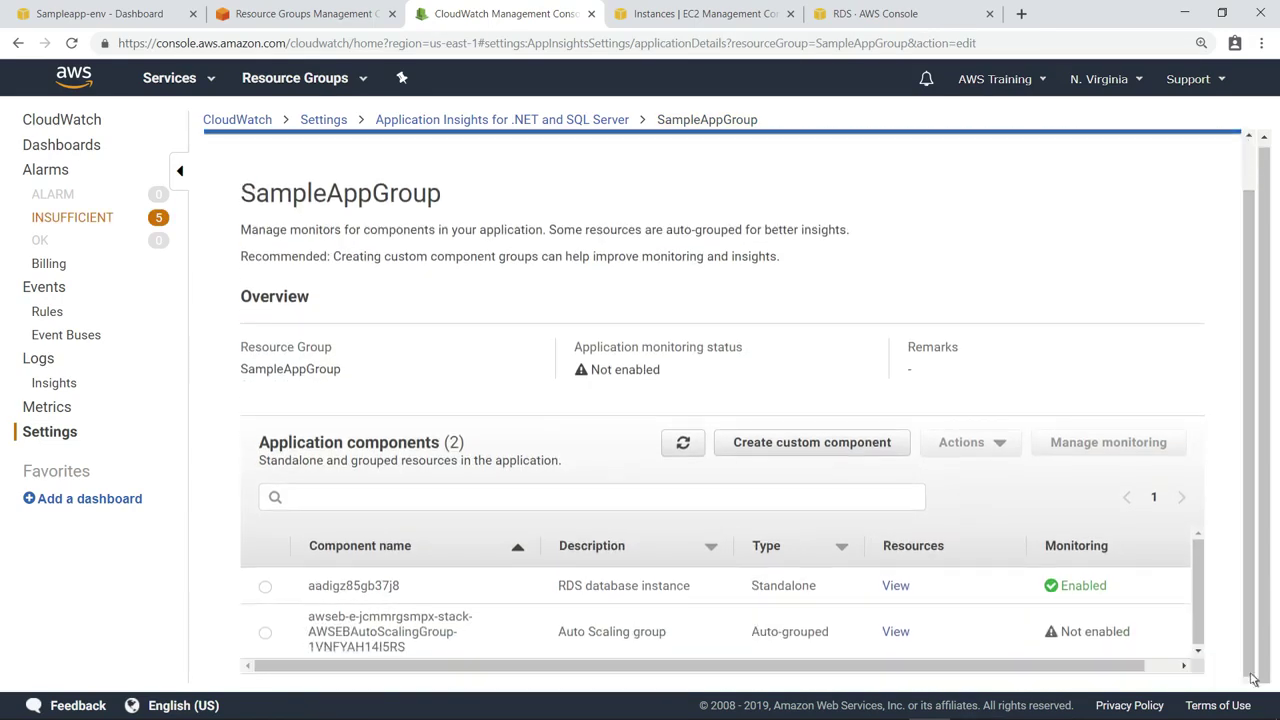
left_click(265, 634)
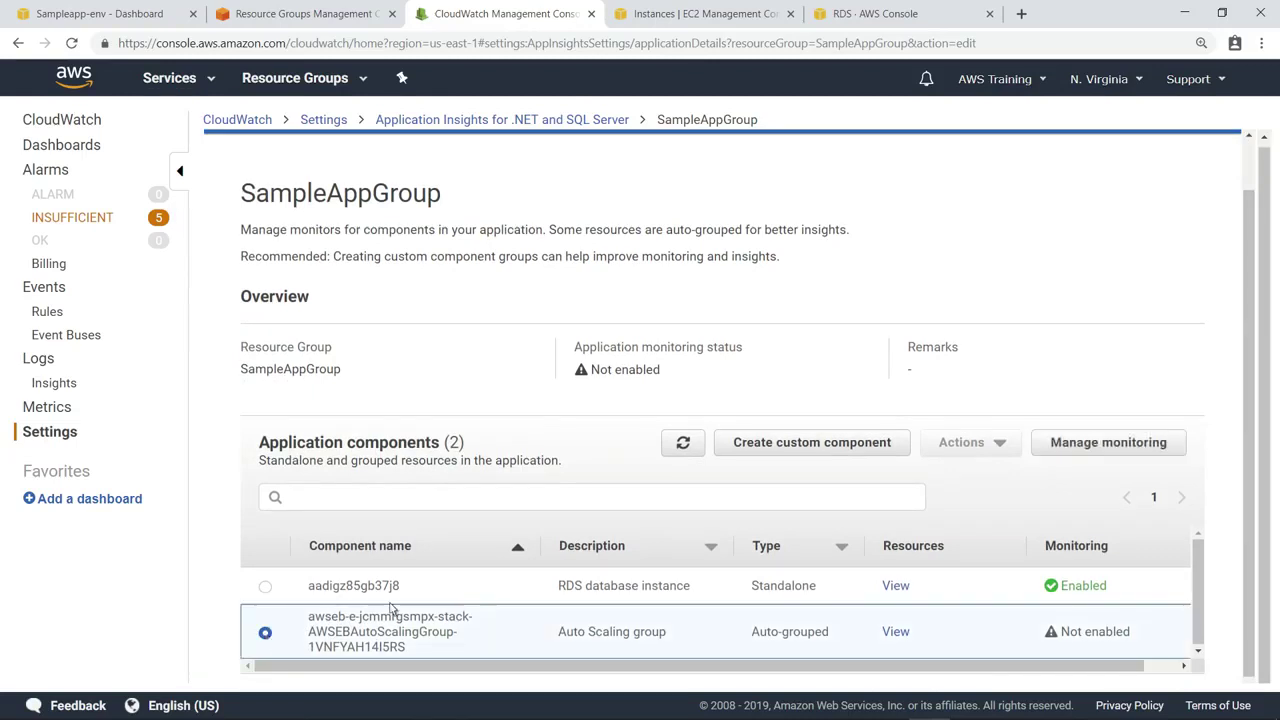
left_click(1041, 447)
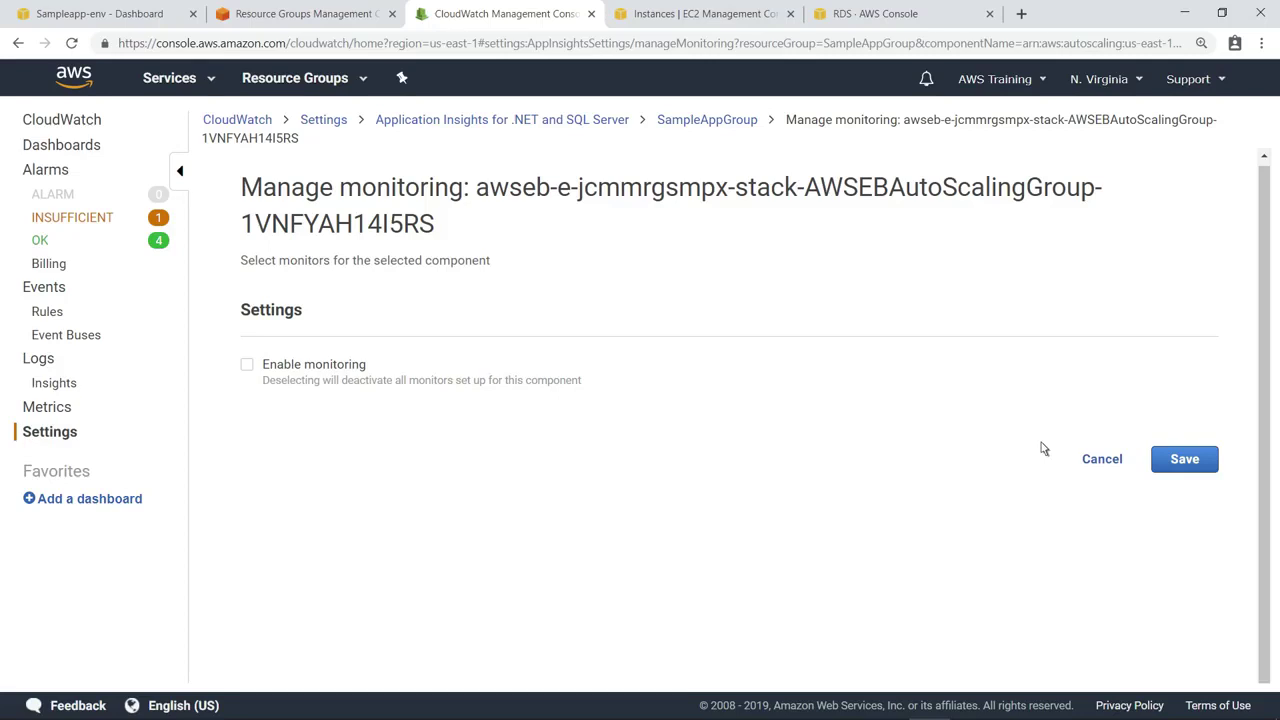
left_click(246, 366)
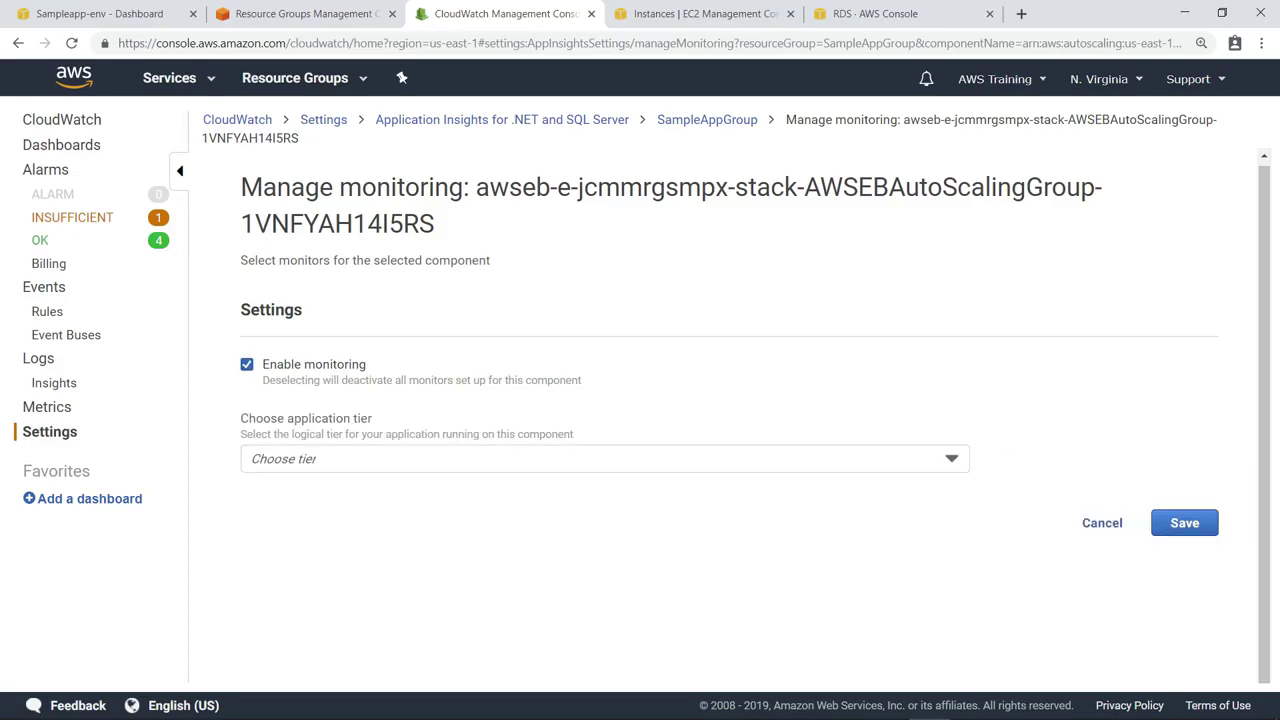
left_click(945, 463)
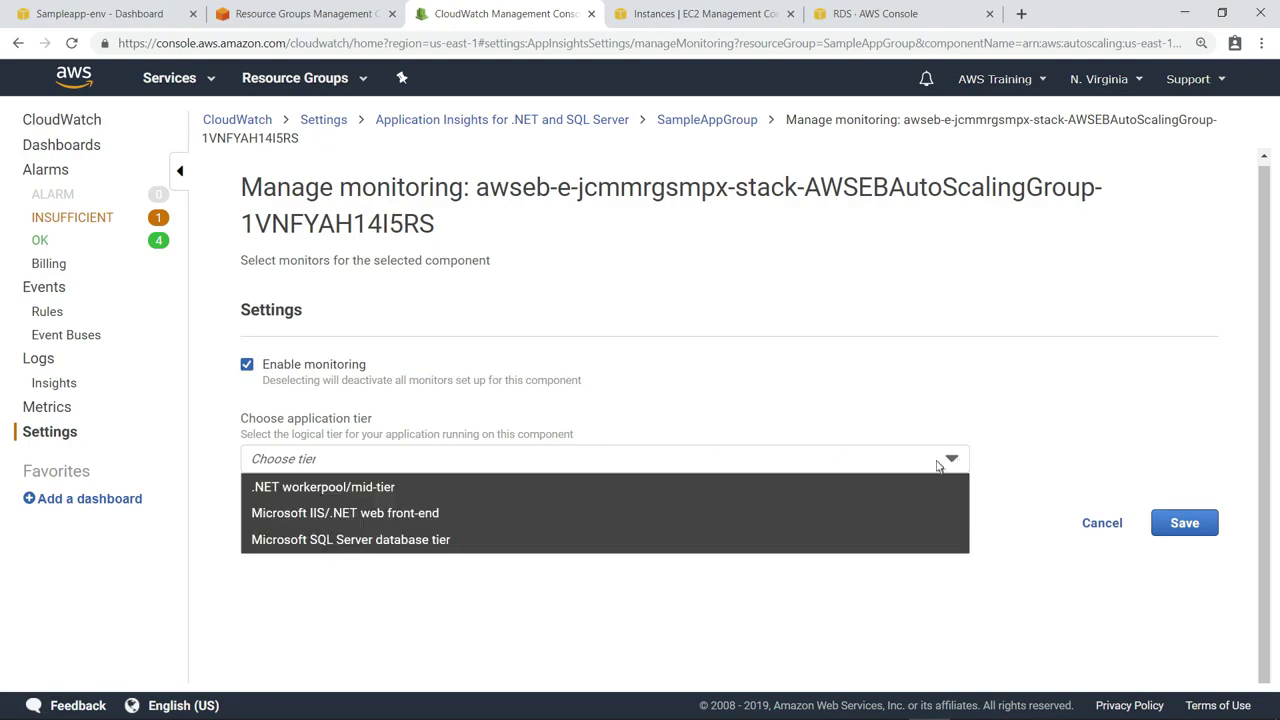
left_click(382, 520)
- Remove the Application log, check the component and instance metric choices, and save the Auto Scaling group's monitoring settings
scroll(1250, 658, "down", 2)
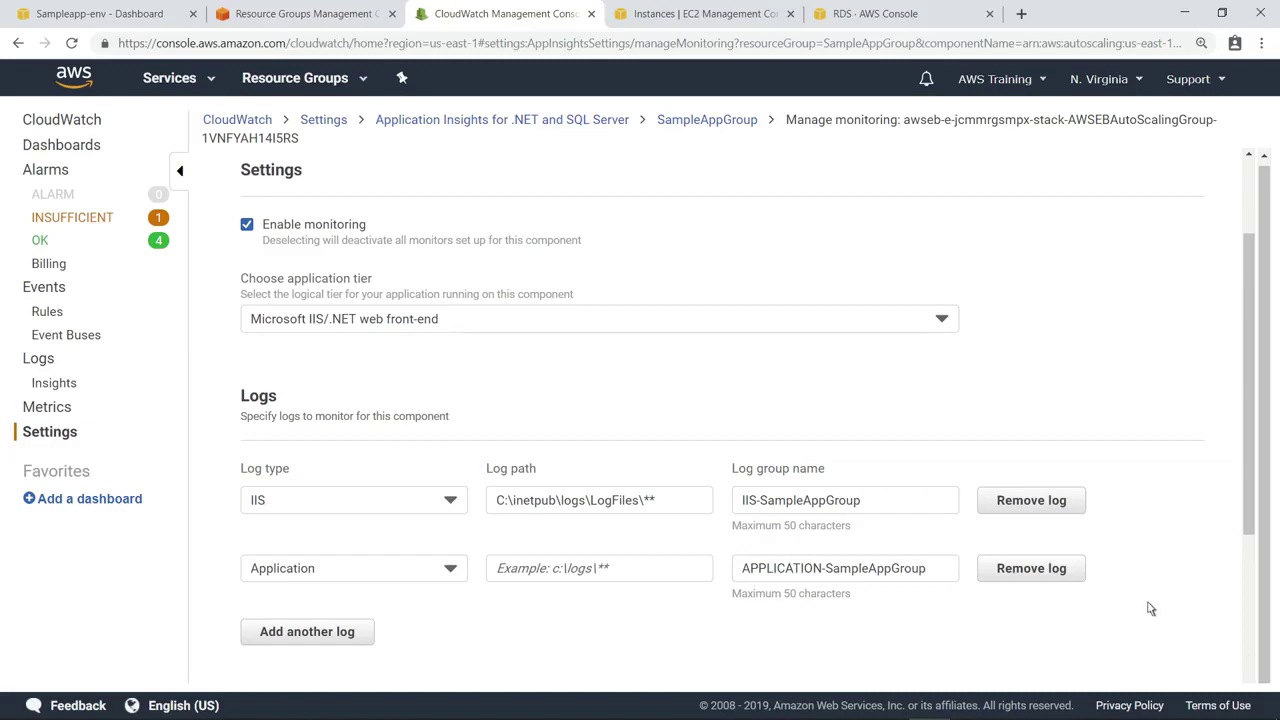
left_click(1078, 570)
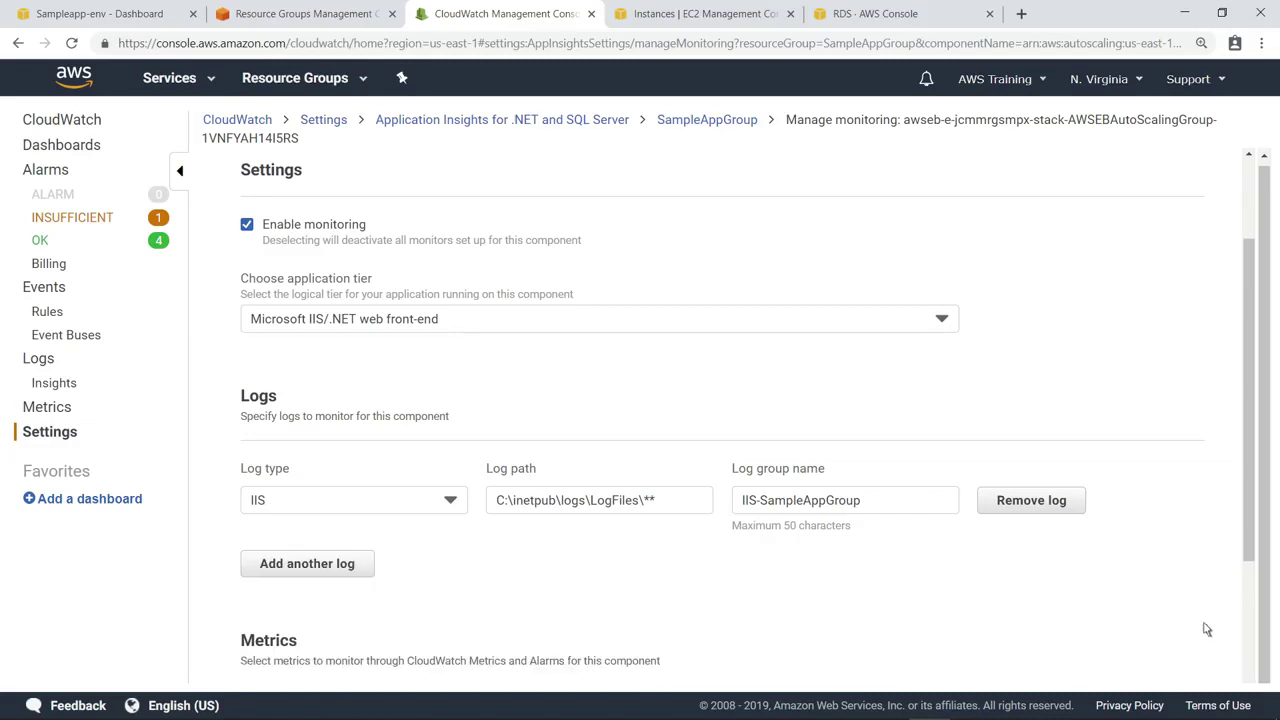
scroll(1250, 648, "down", 1)
scroll(720, 400, "down", 2)
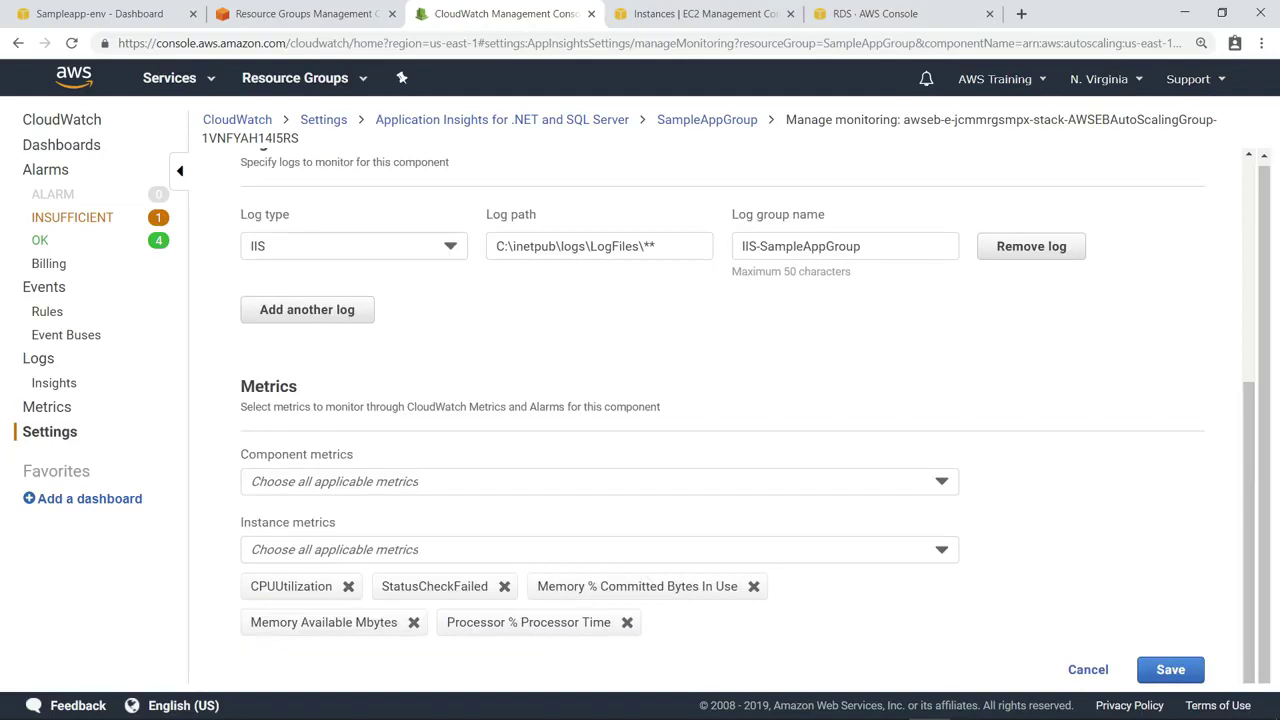
left_click(942, 484)
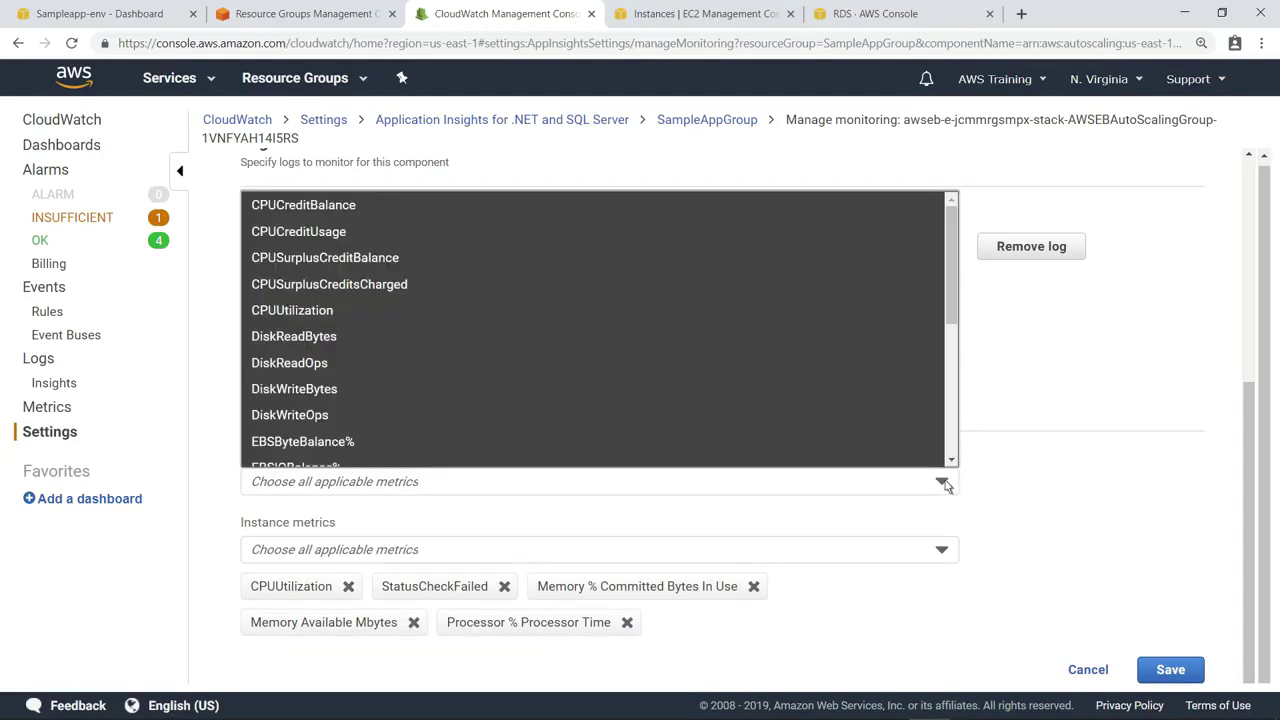
left_click(944, 484)
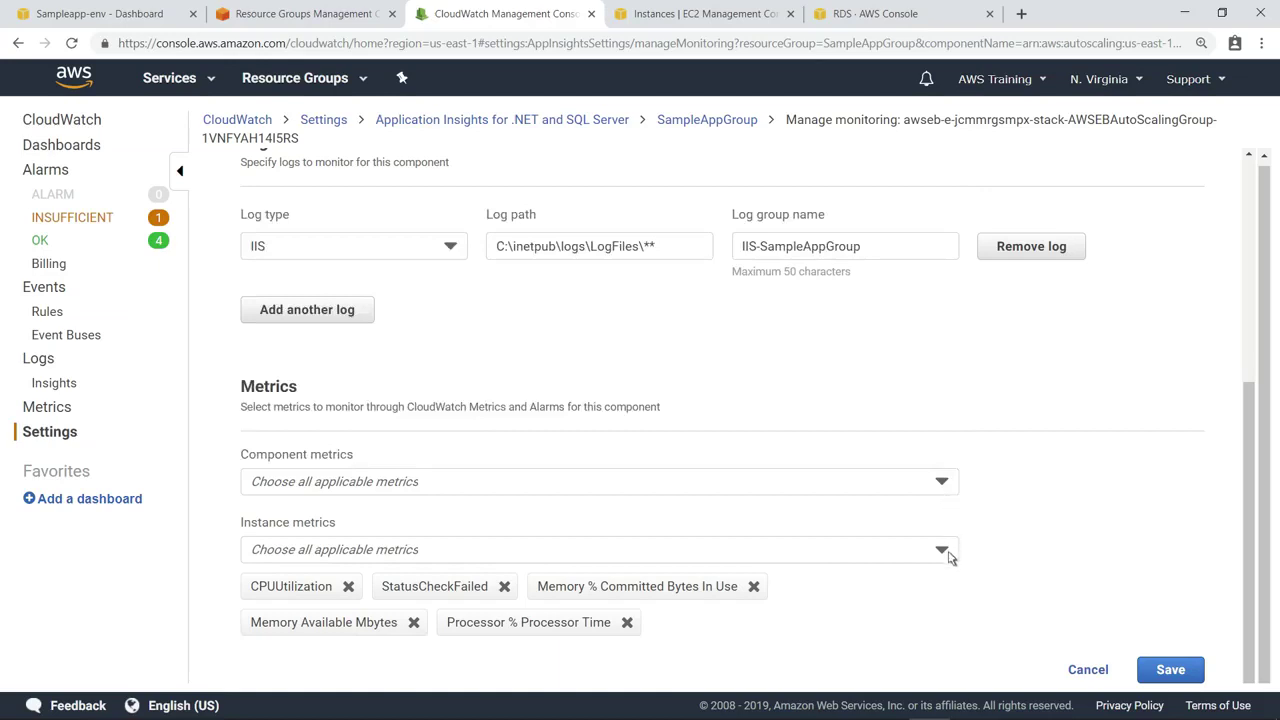
left_click(949, 556)
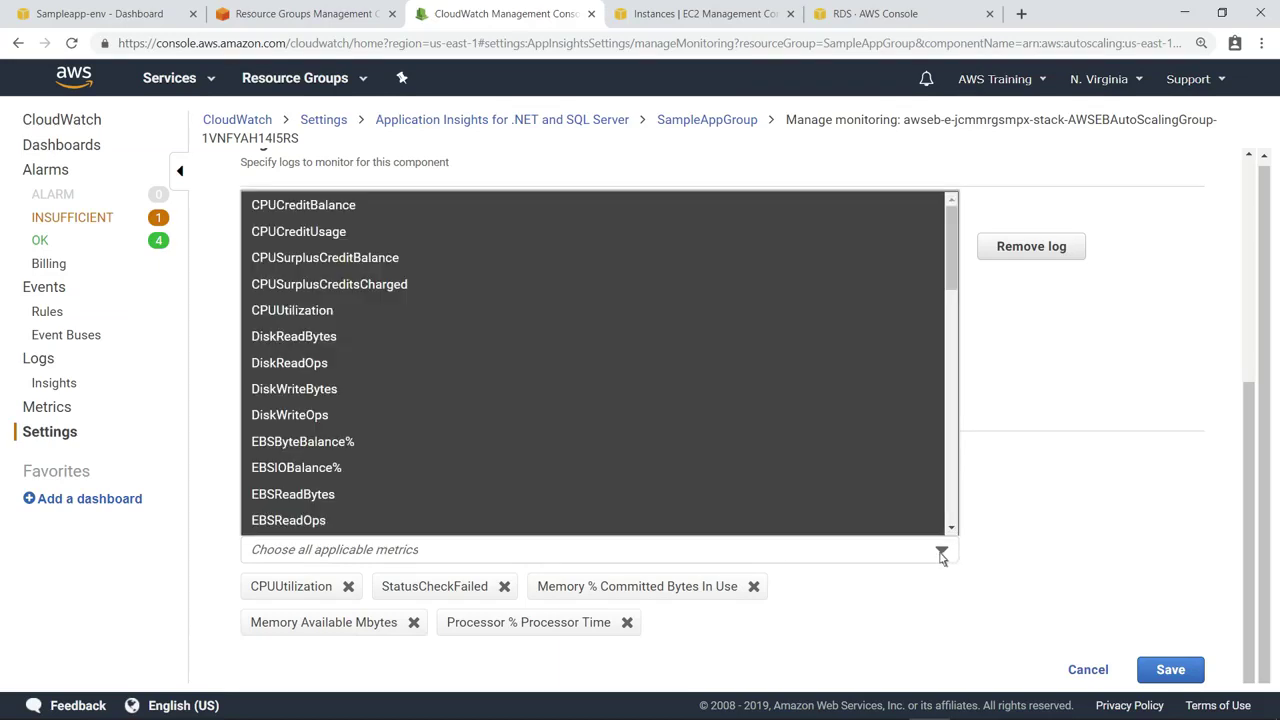
left_click(942, 555)
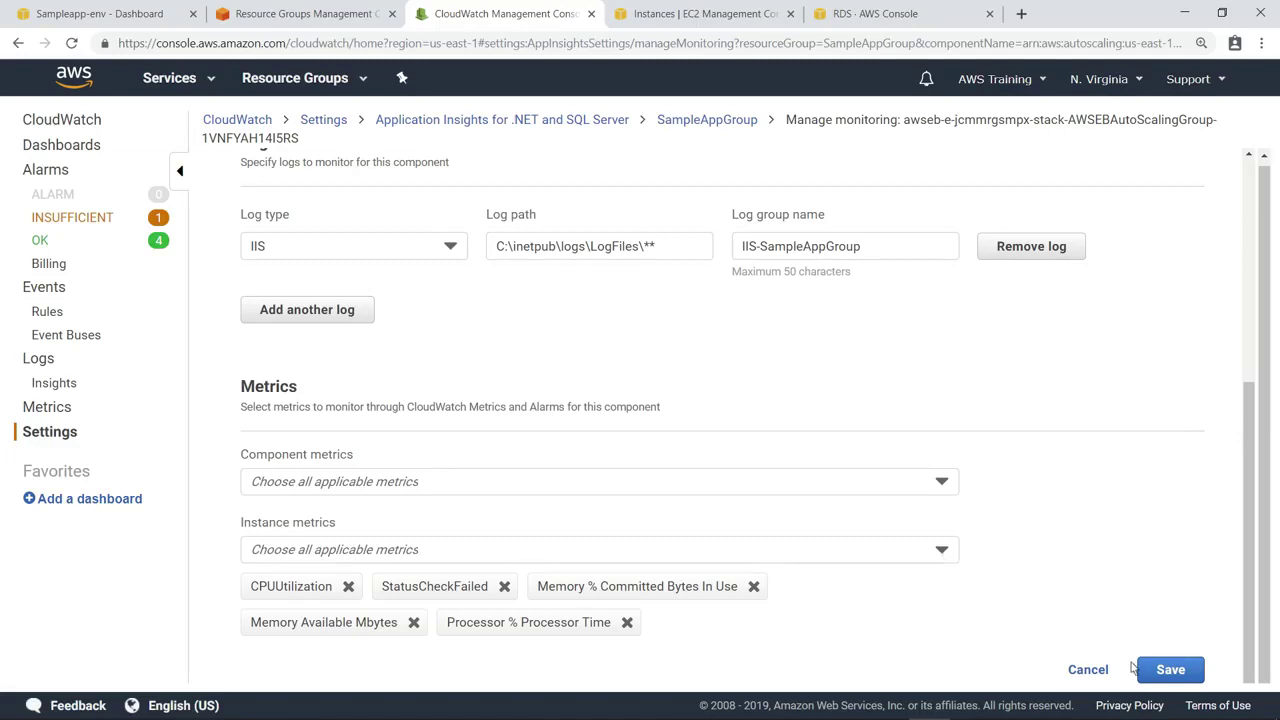
left_click(1168, 670)
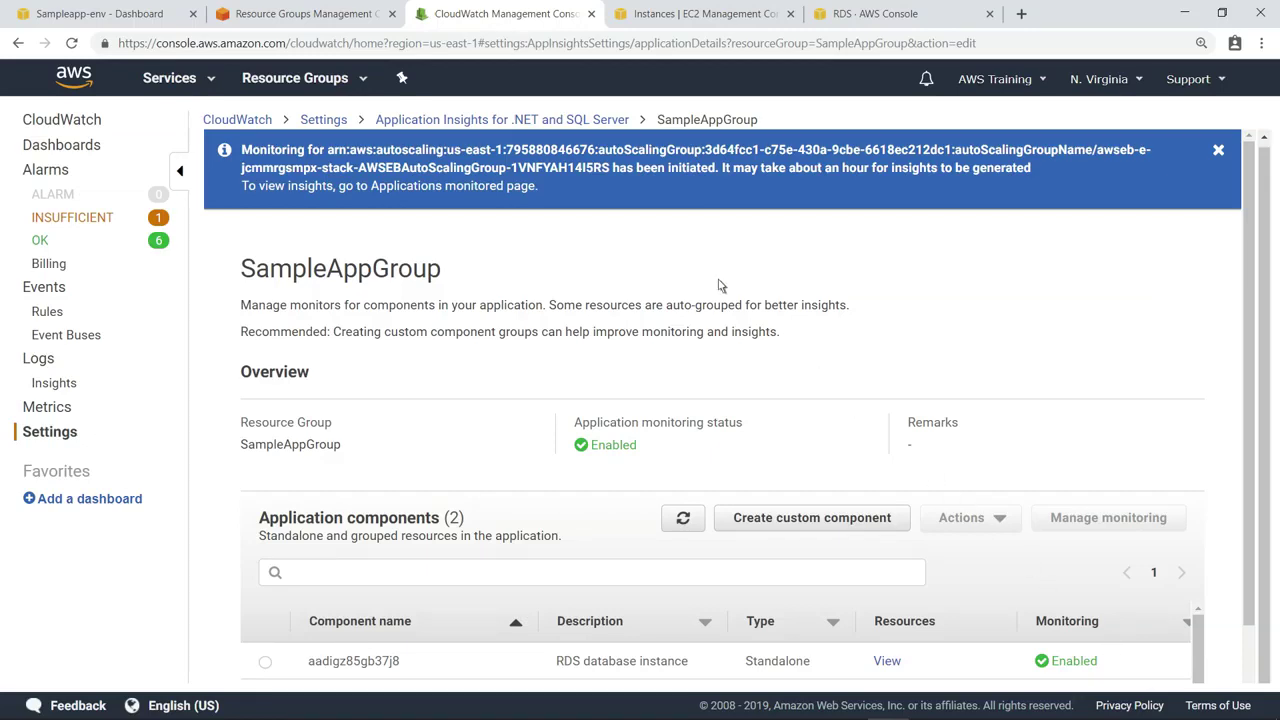
- Return to the list of monitored applications and view the insights for SampleAppGroup
left_click(548, 120)
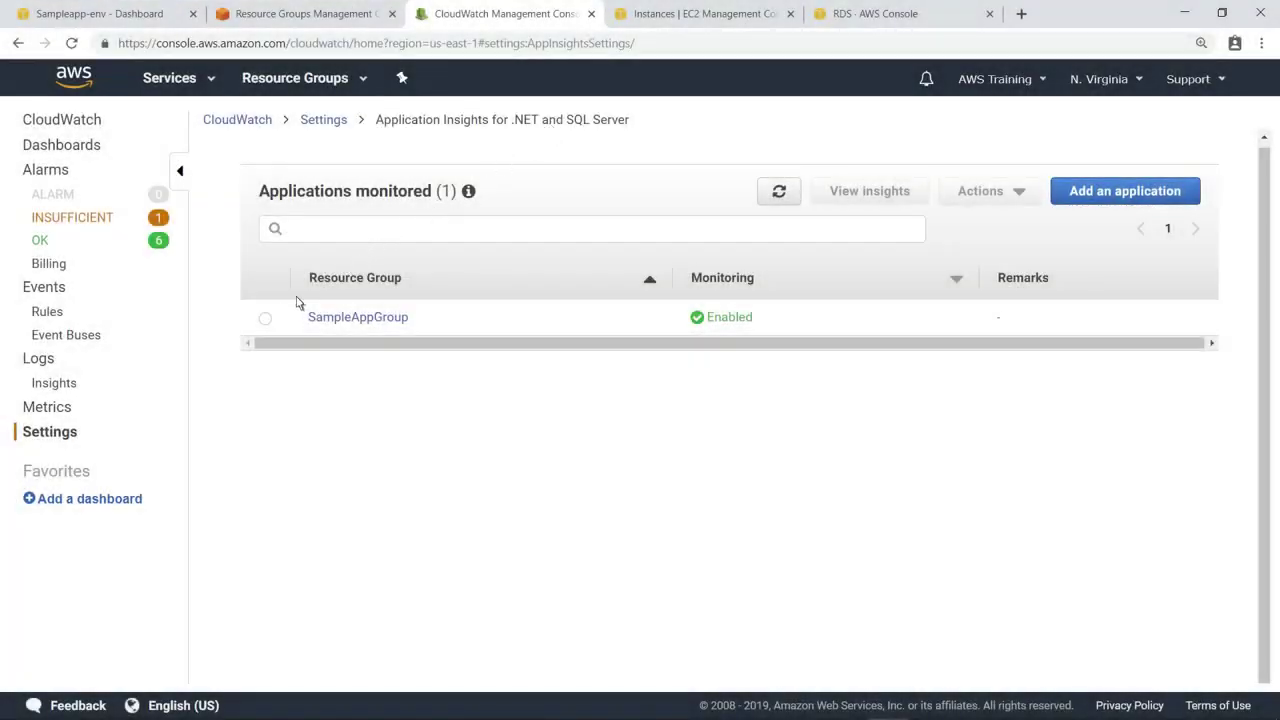
left_click(265, 320)
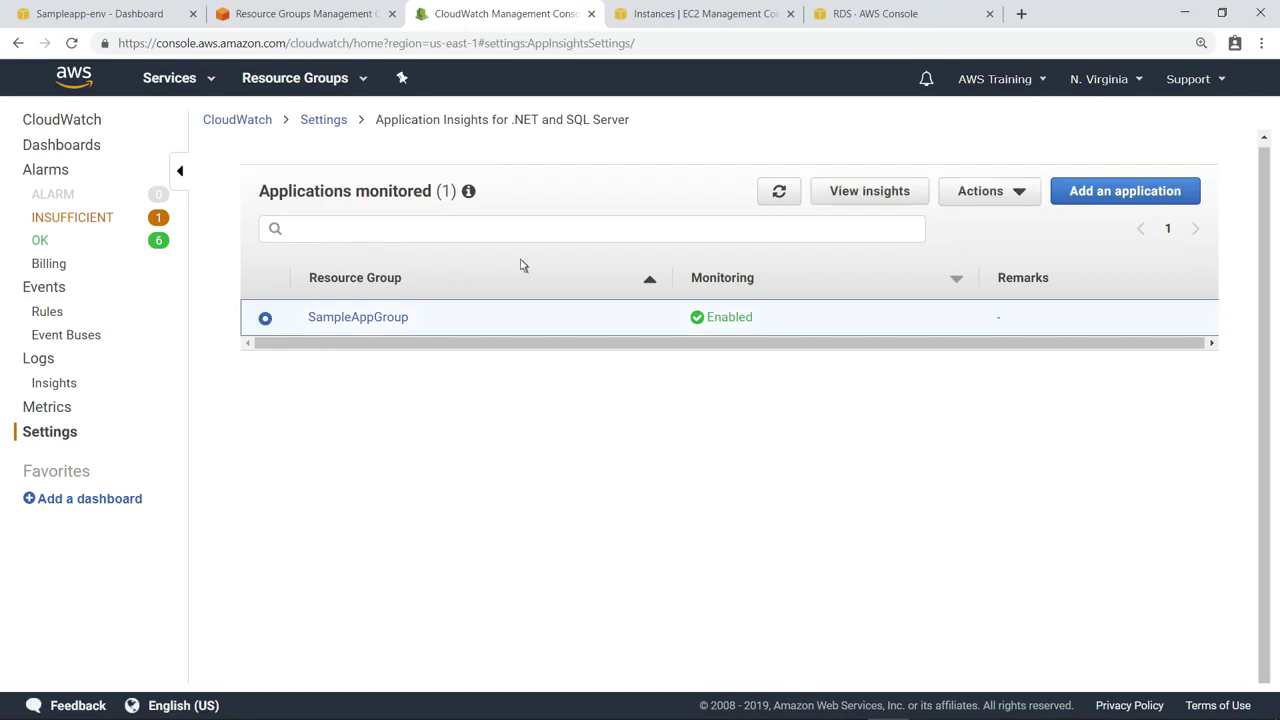
left_click(820, 194)
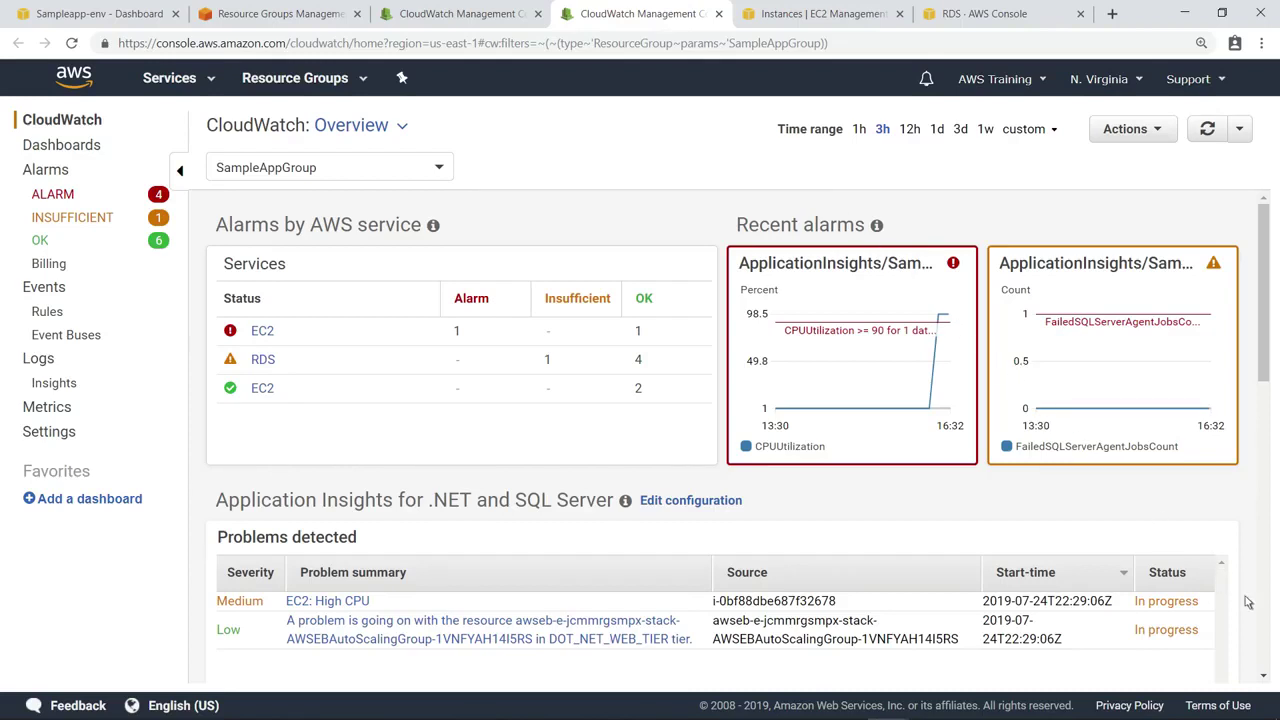
- Examine the detected EC2: High CPU problem, then return to the overview and review the EC2 and RDS graphs
scroll(1263, 617, "down", 3)
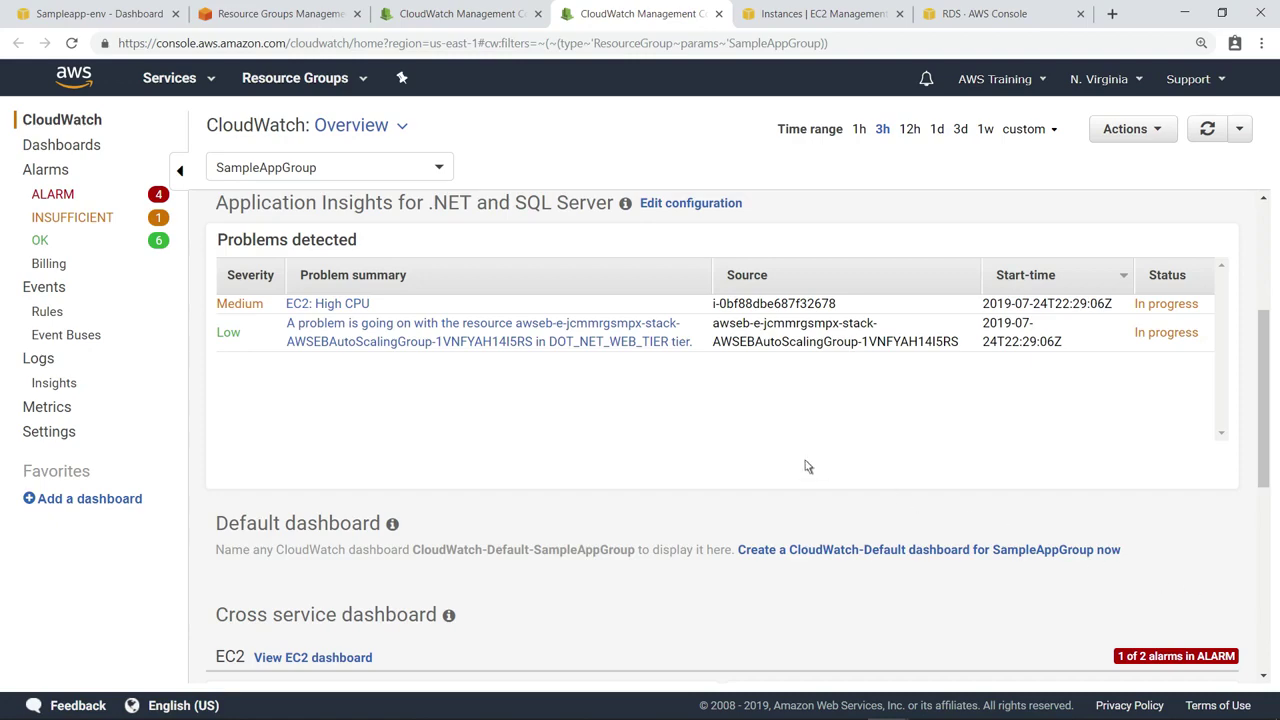
left_click(336, 304)
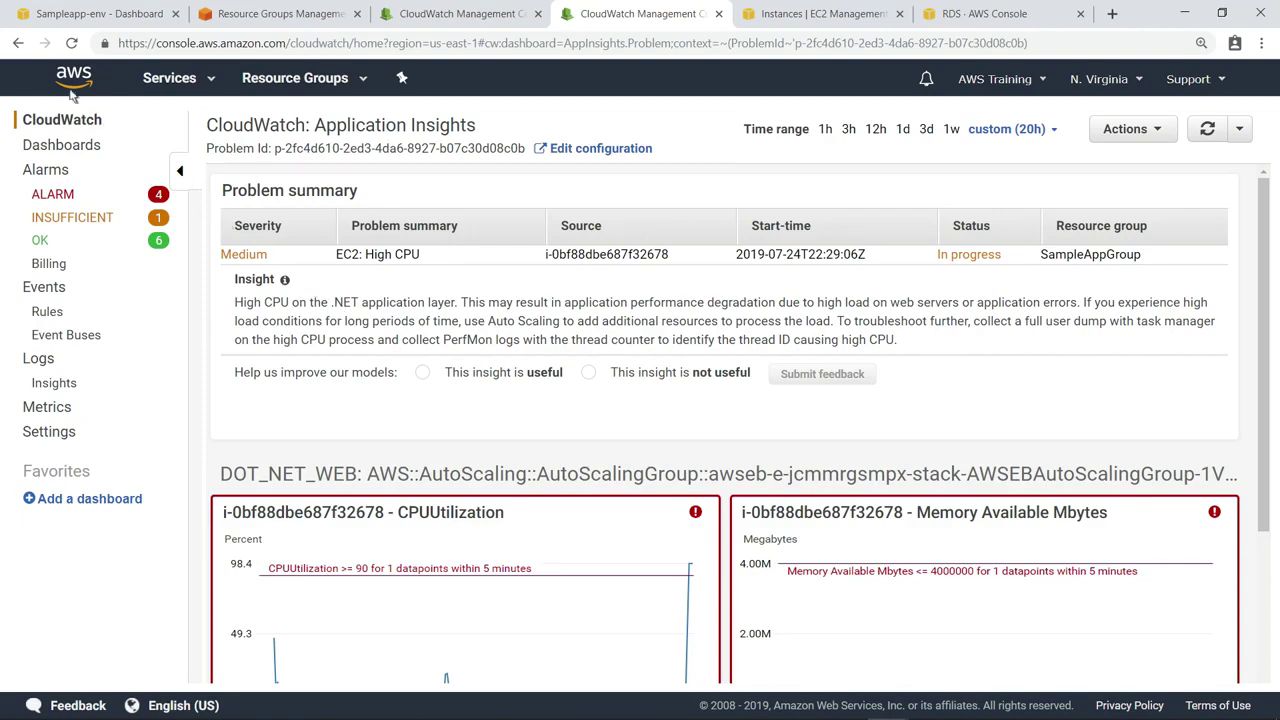
left_click(17, 44)
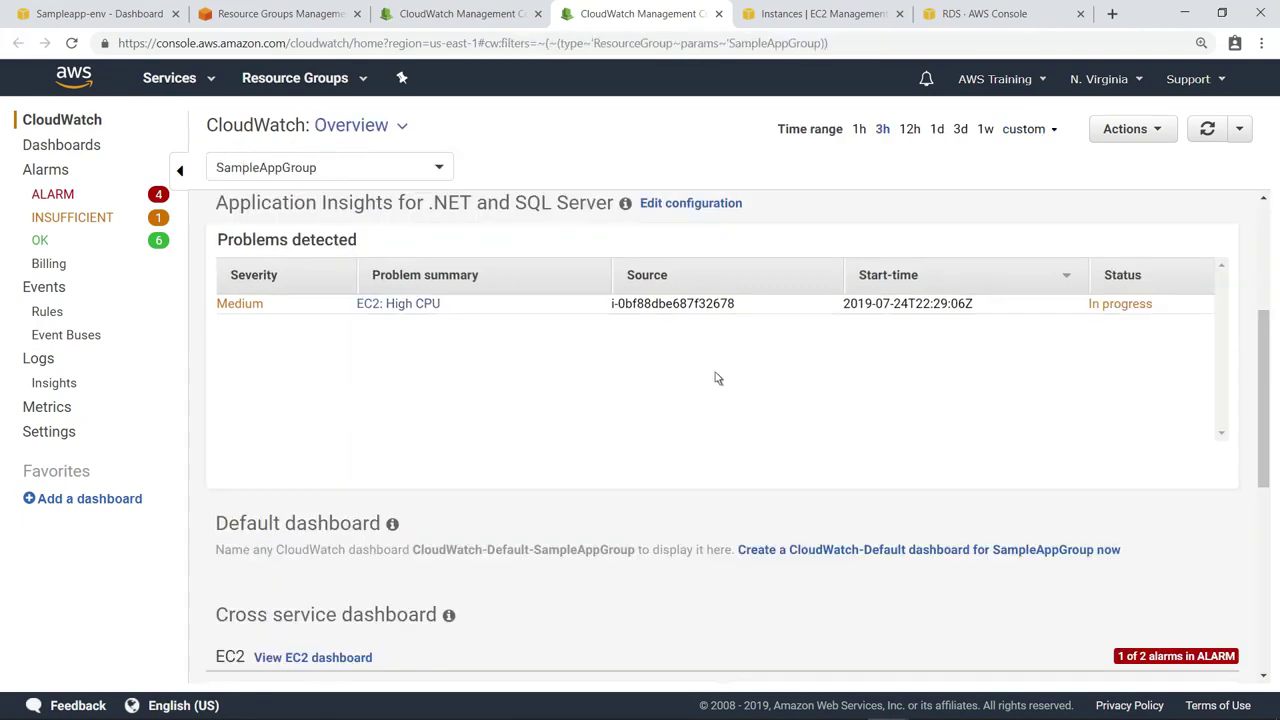
scroll(1271, 636, "down", 5)
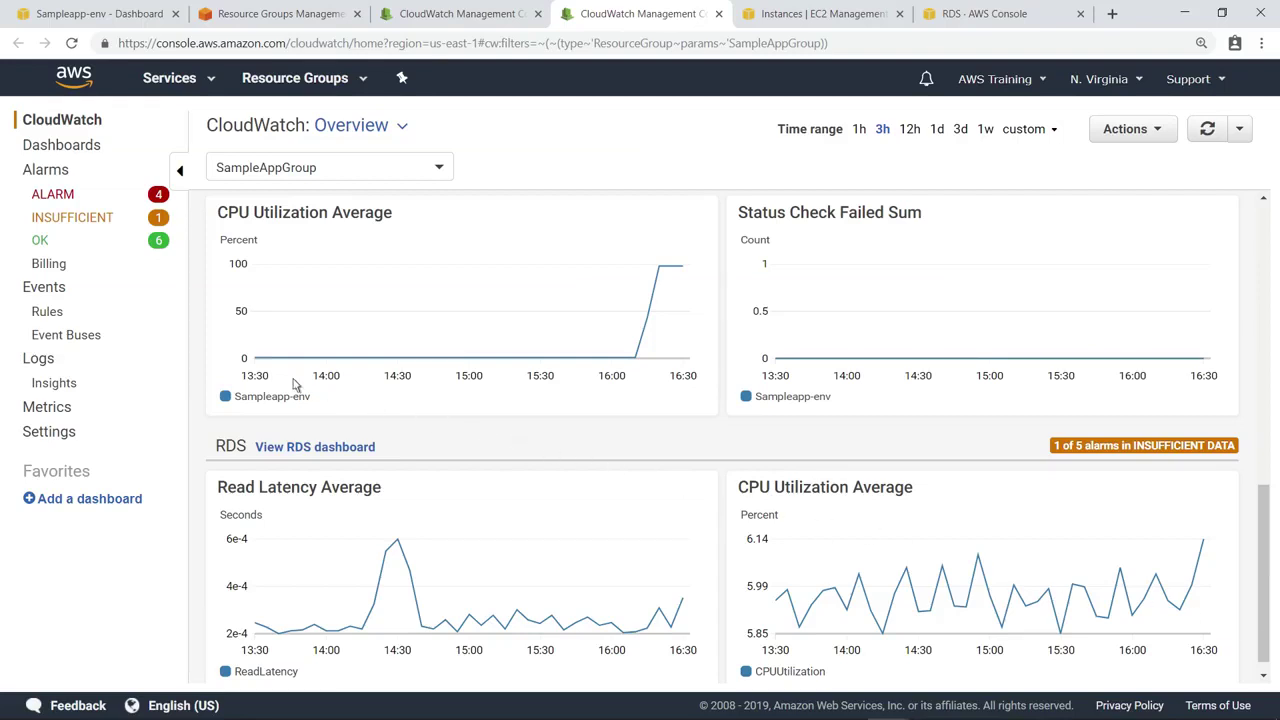
- Start a new event rule with a custom pattern matching aws.applicationinsights "Application Insights Problem Detected" events for resource group SampleAppGroup
left_click(48, 312)
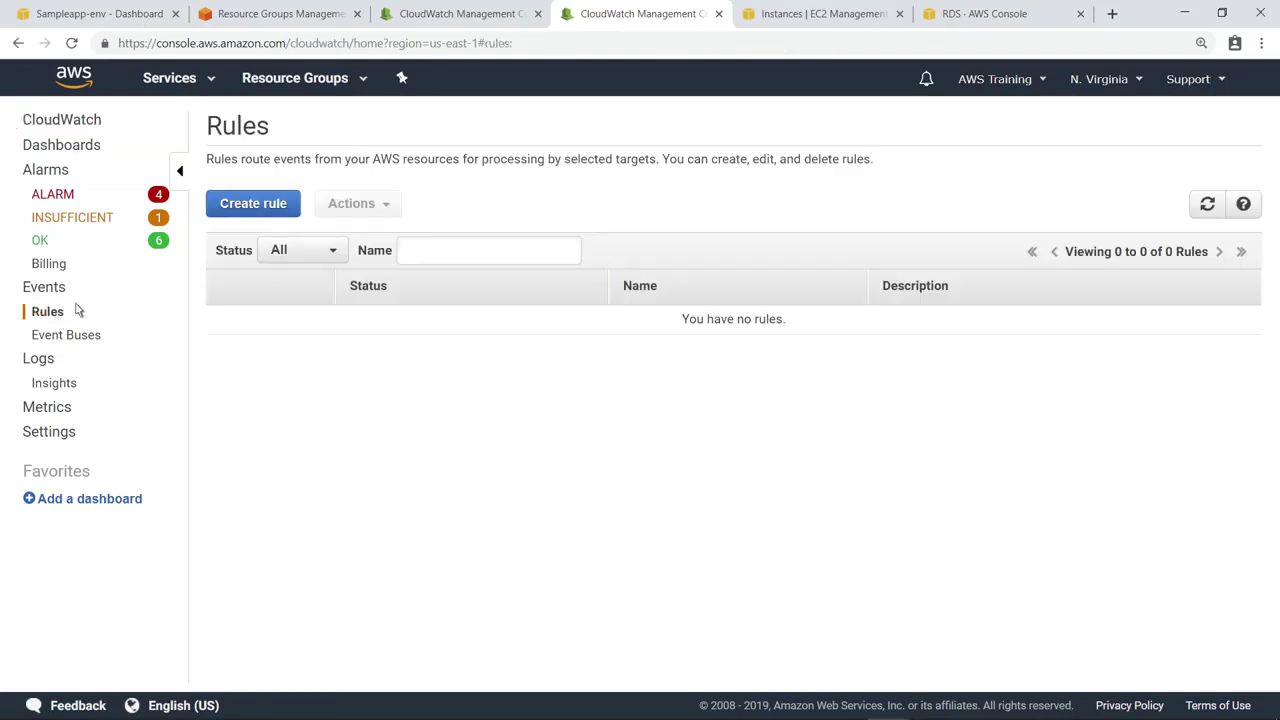
left_click(217, 210)
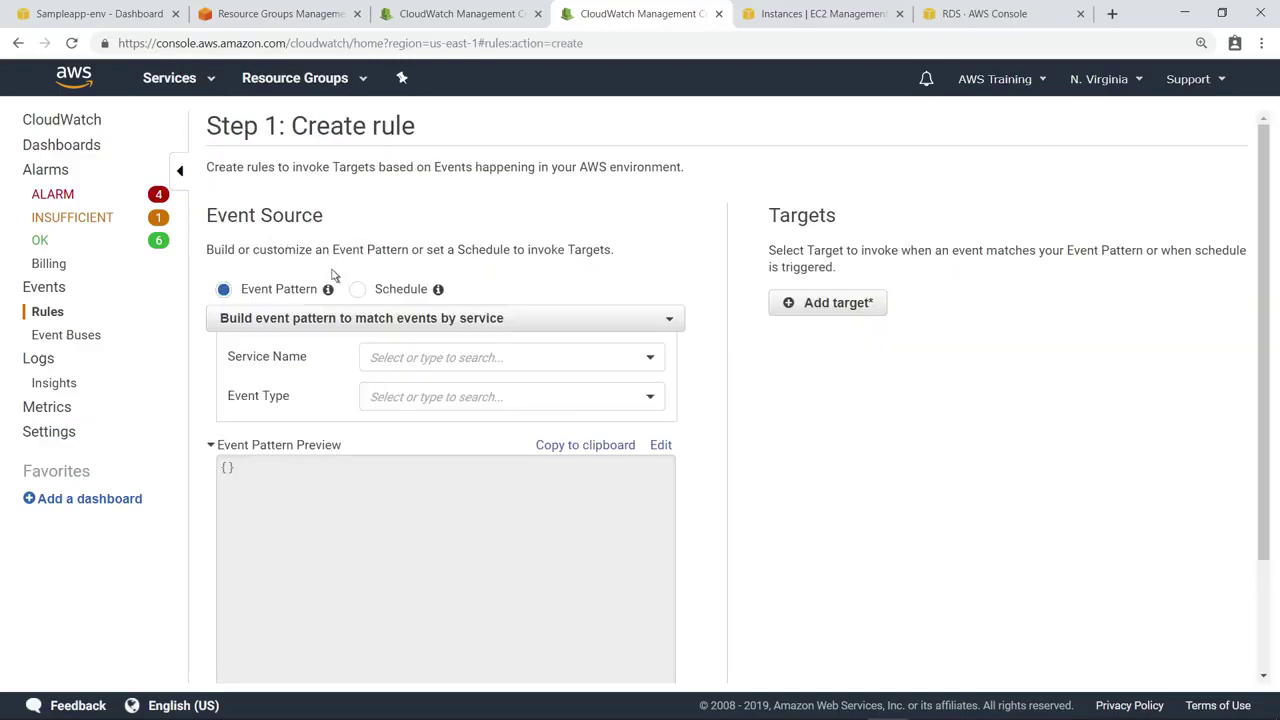
left_click(658, 448)
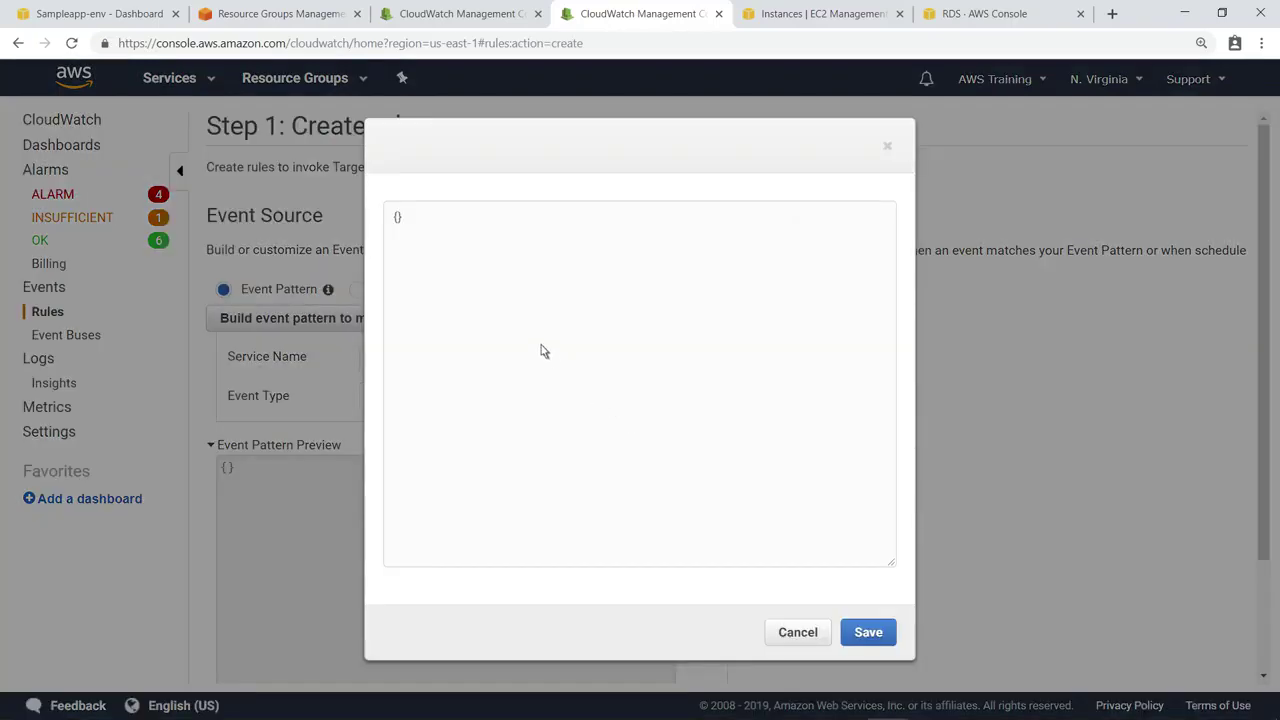
left_click(397, 224)
key("Return")
type("\"source\":[\"aws.applicationinsights\"],...")
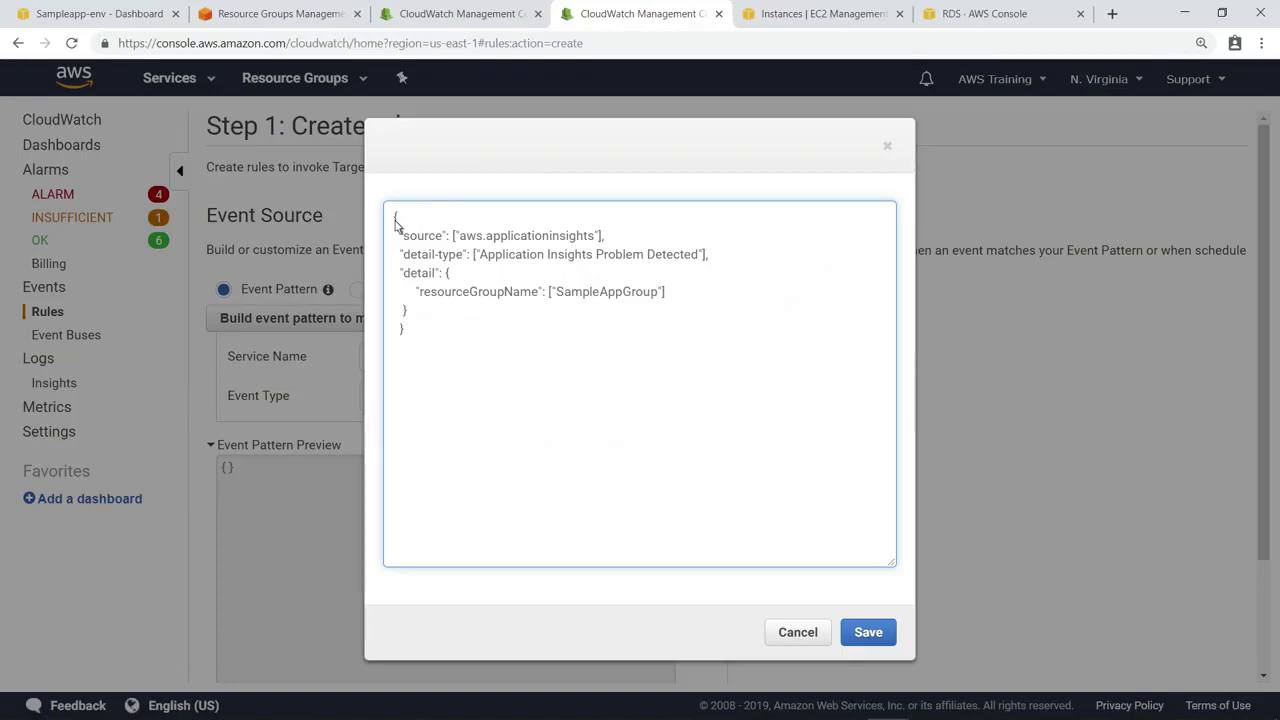
left_click(866, 633)
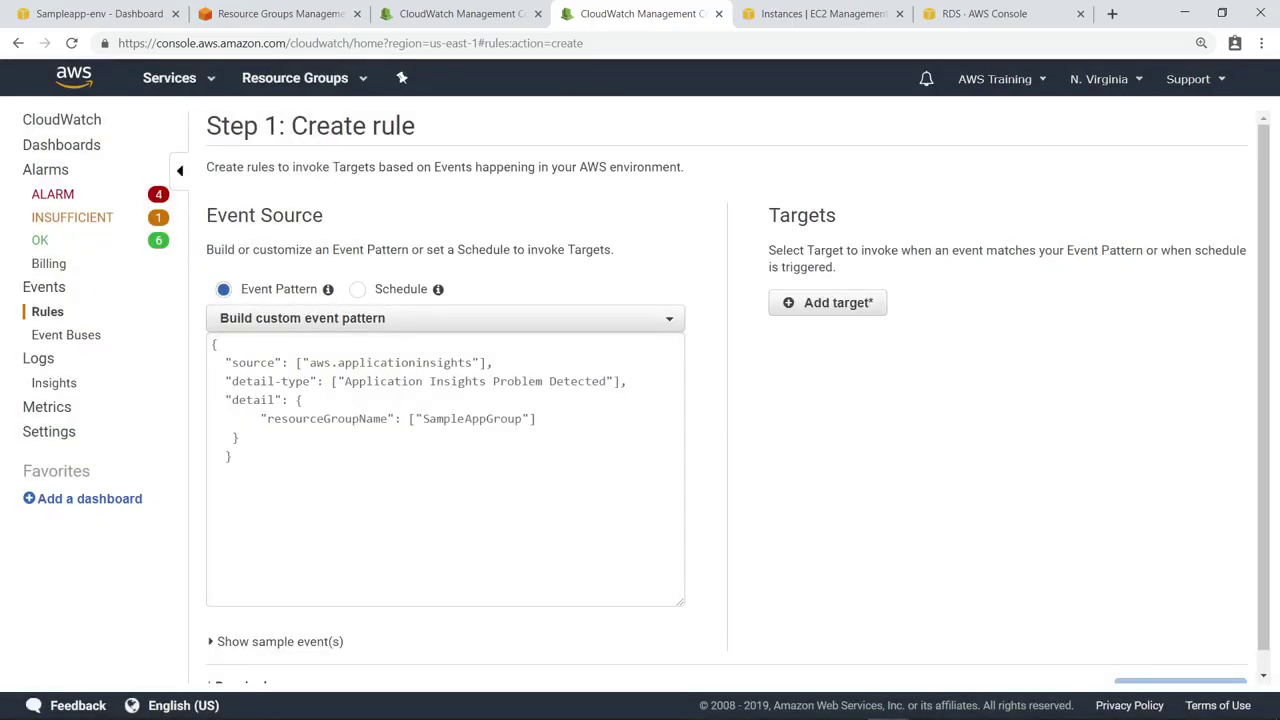
- Add the SNS topic ApplicationInsightsAlerts as the rule's target and proceed to the rule details
left_click(782, 316)
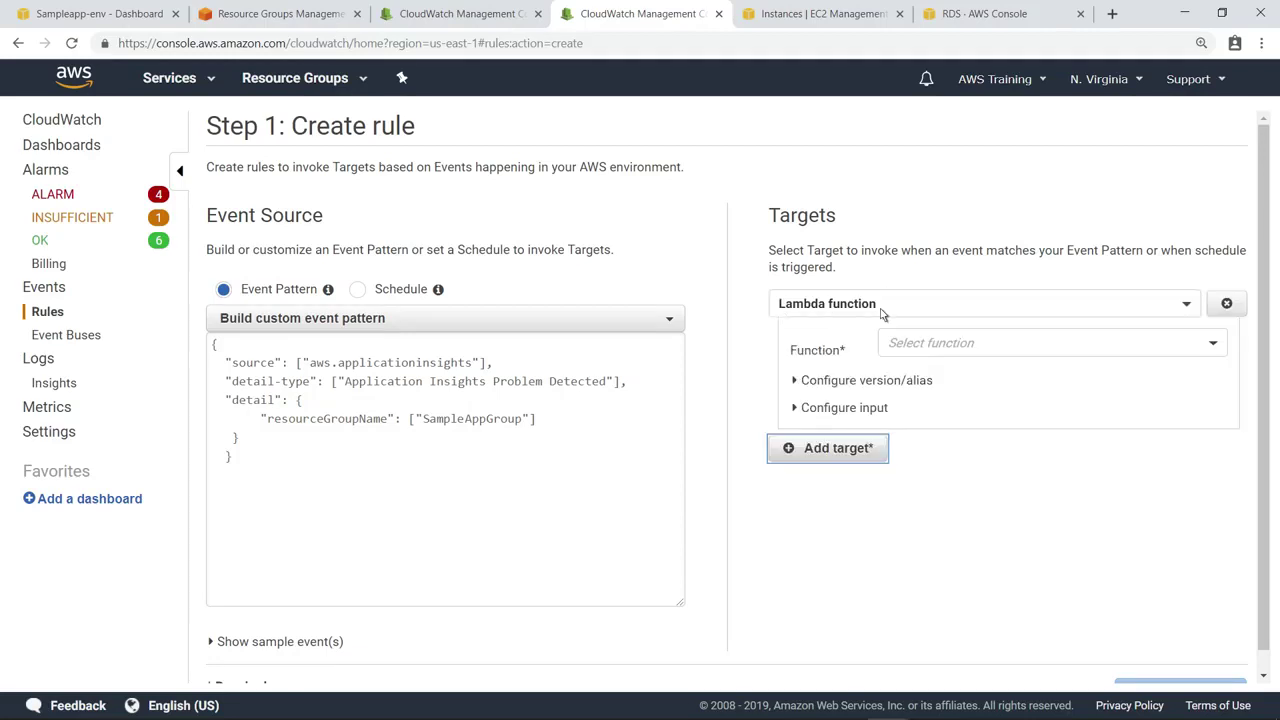
left_click(1187, 306)
left_click(818, 373)
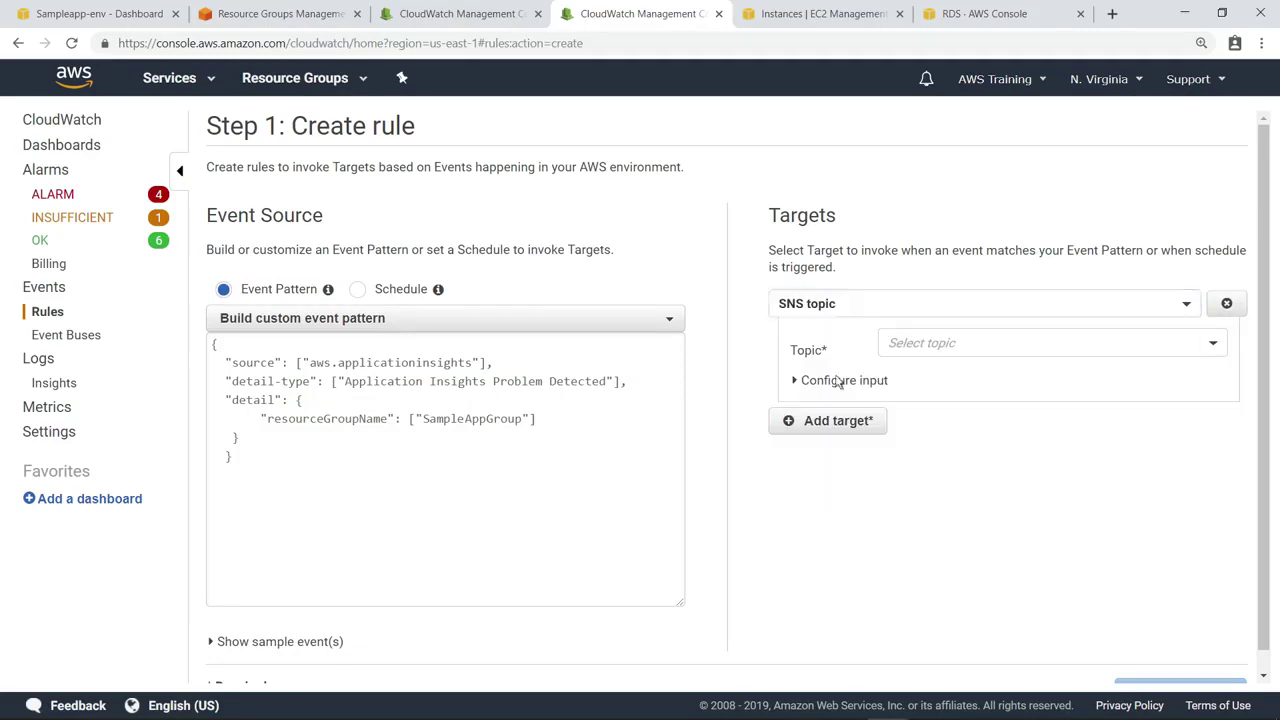
left_click(1214, 345)
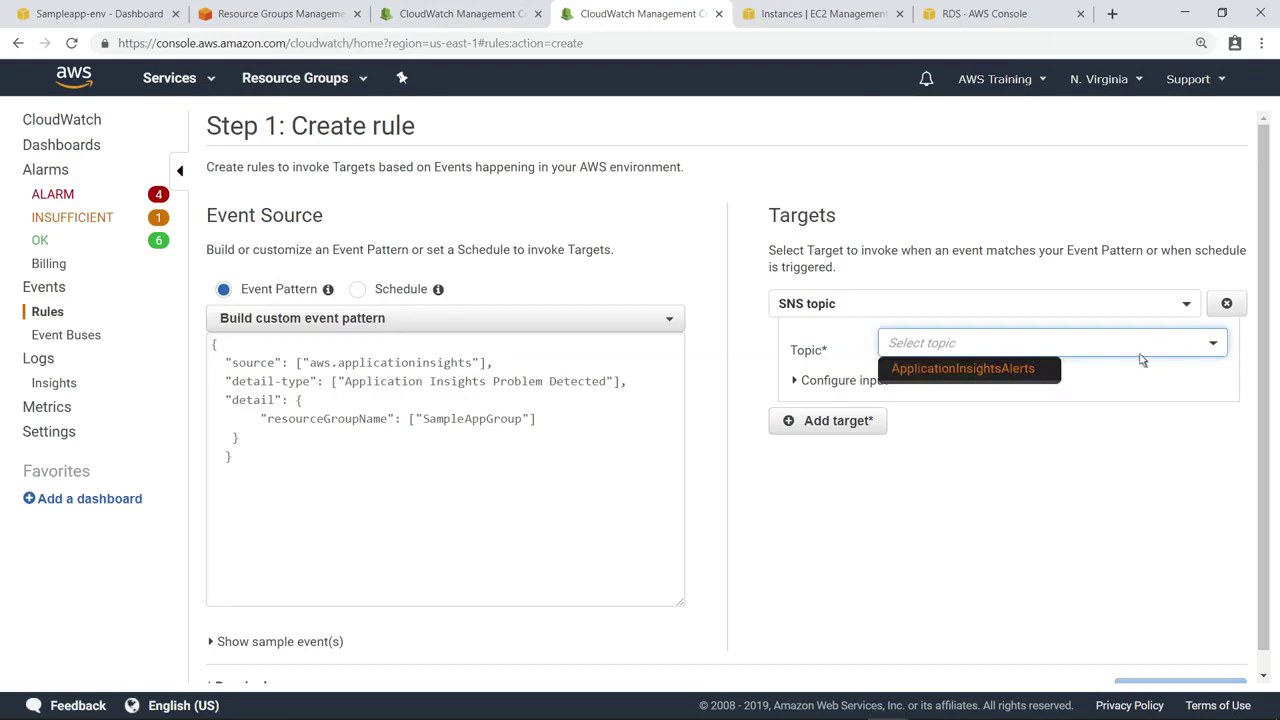
left_click(984, 373)
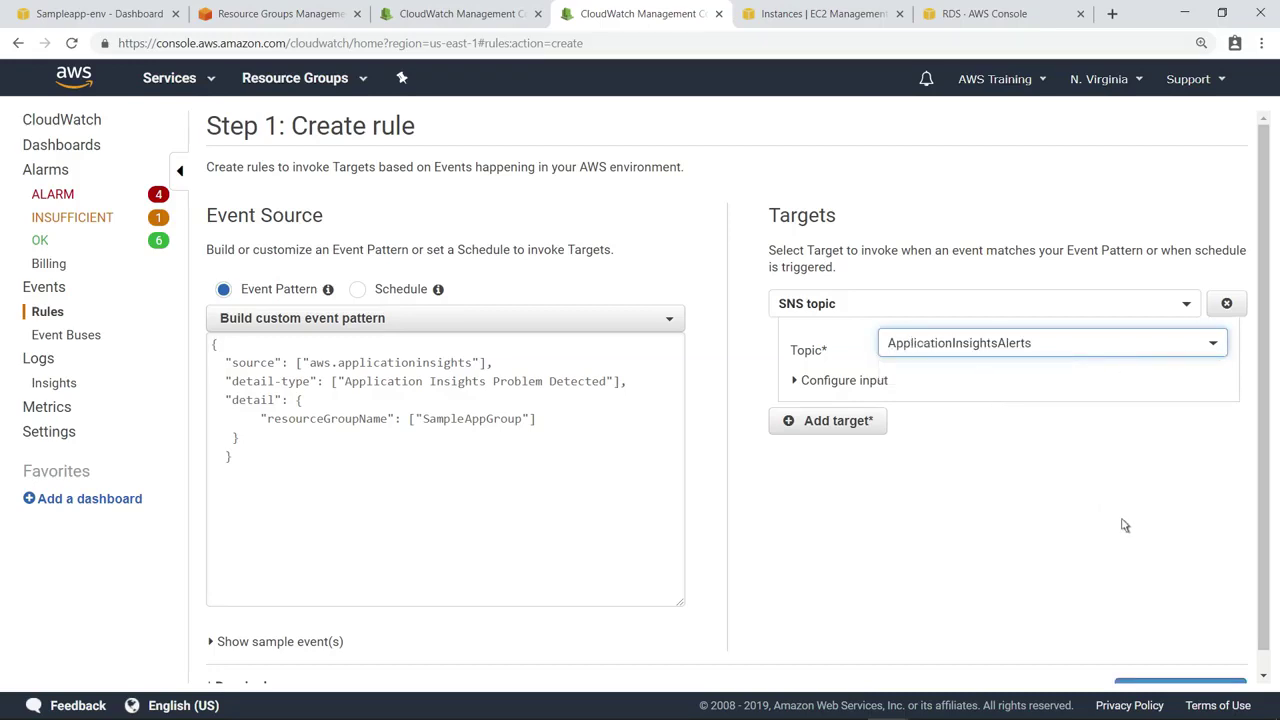
scroll(1266, 672, "down", 1)
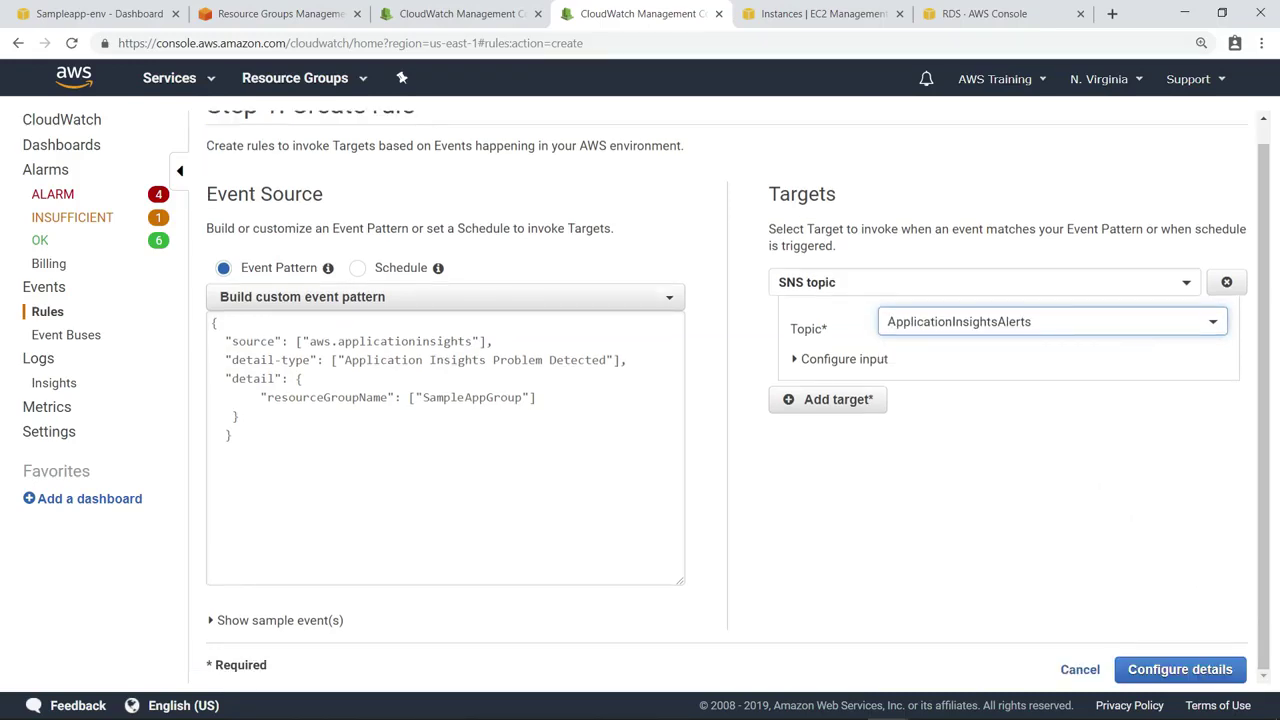
left_click(1133, 676)
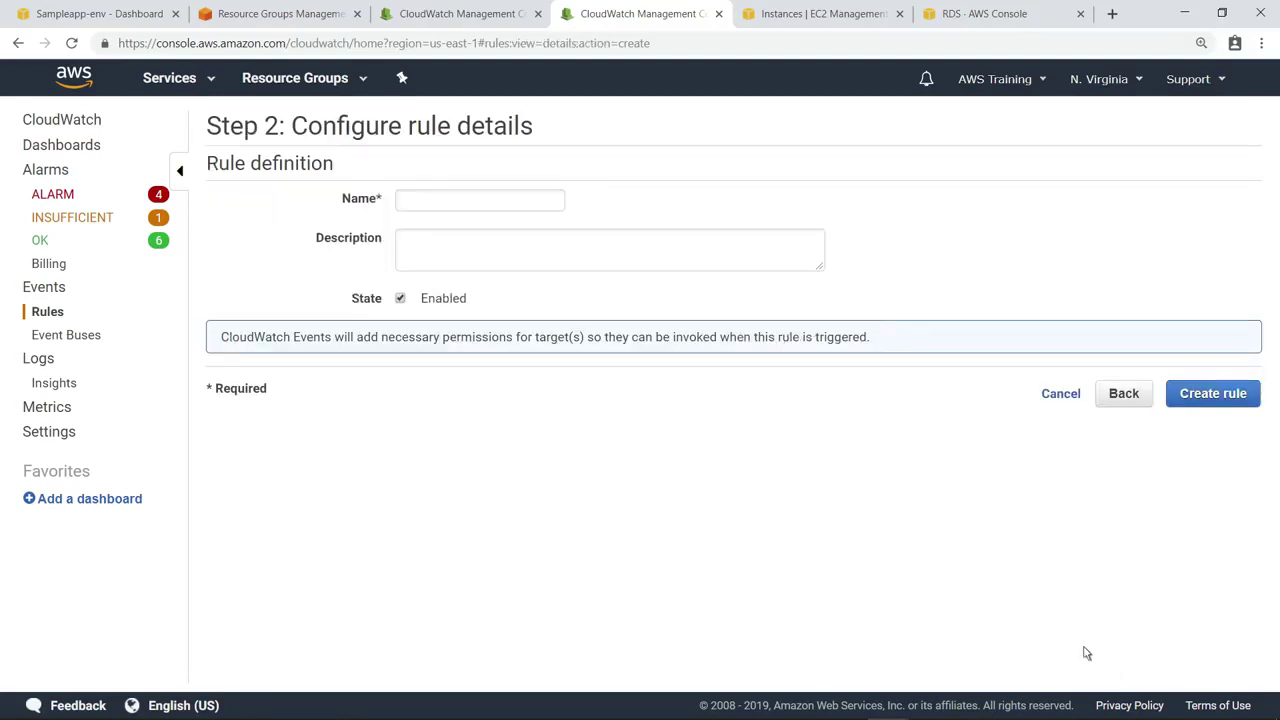
- Name the rule ApplicationInsights and create it
left_click(405, 203)
type("Applica")
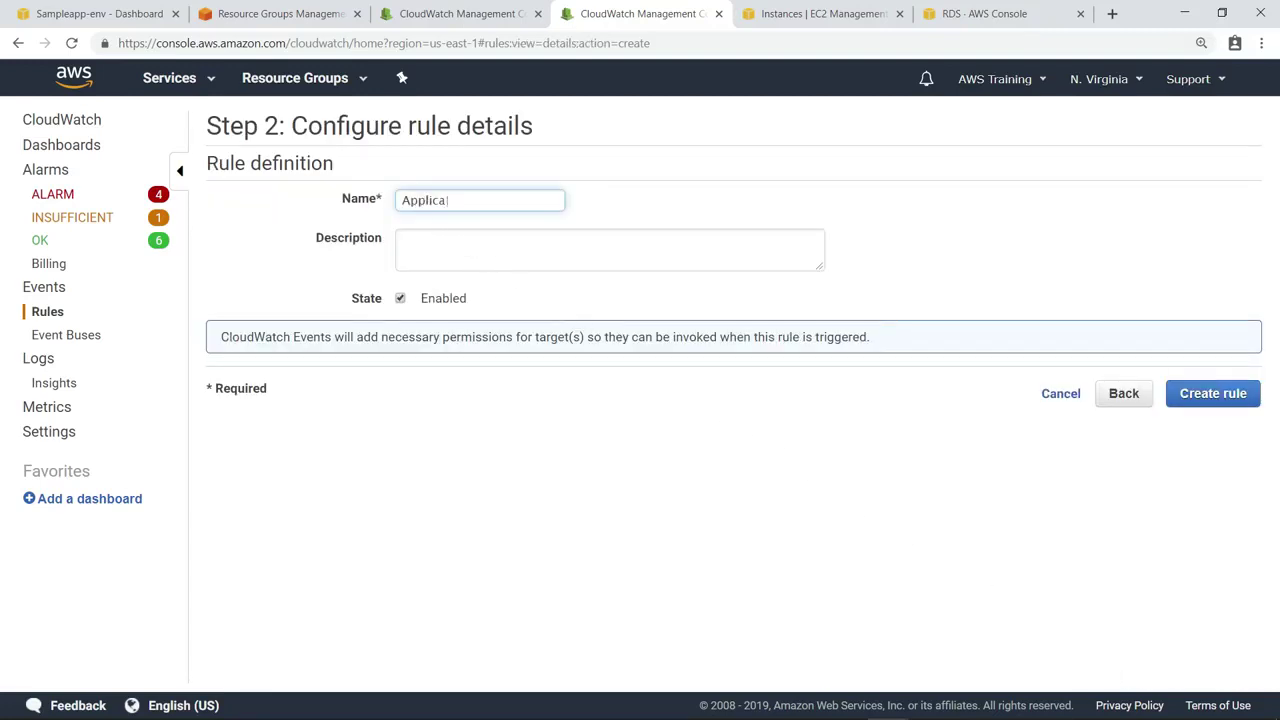
type("tionInsights")
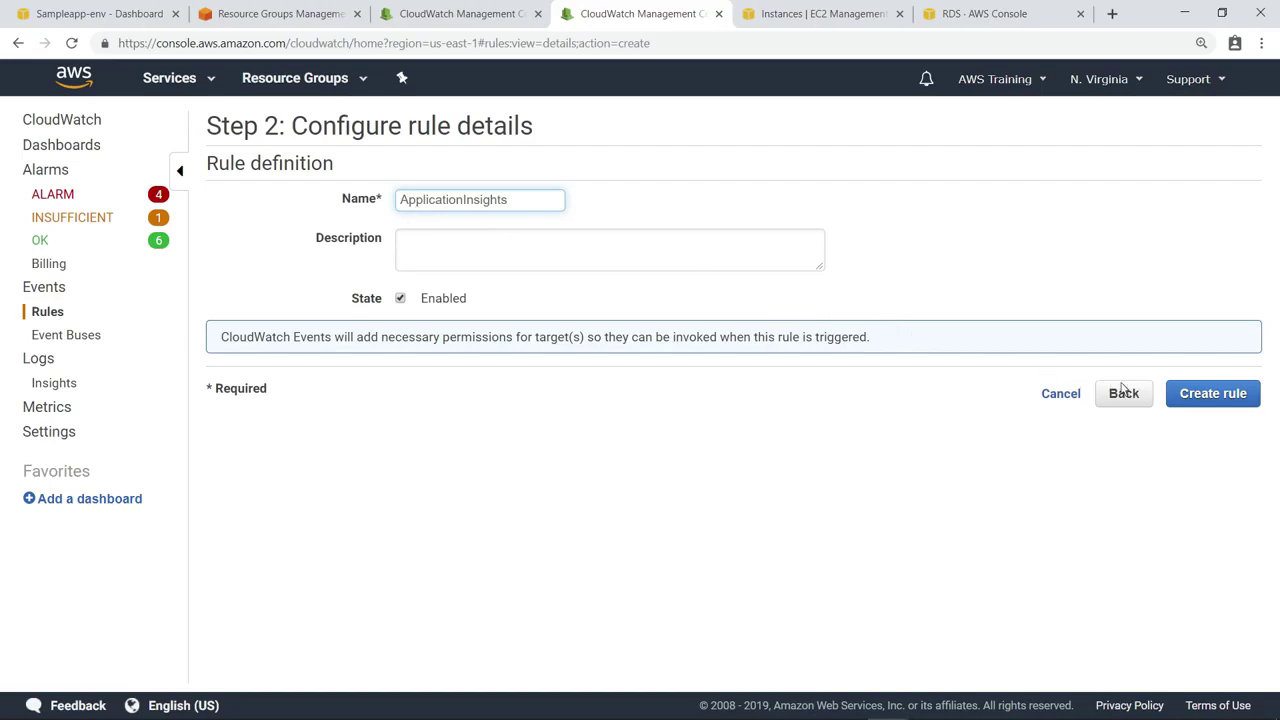
left_click(1176, 399)
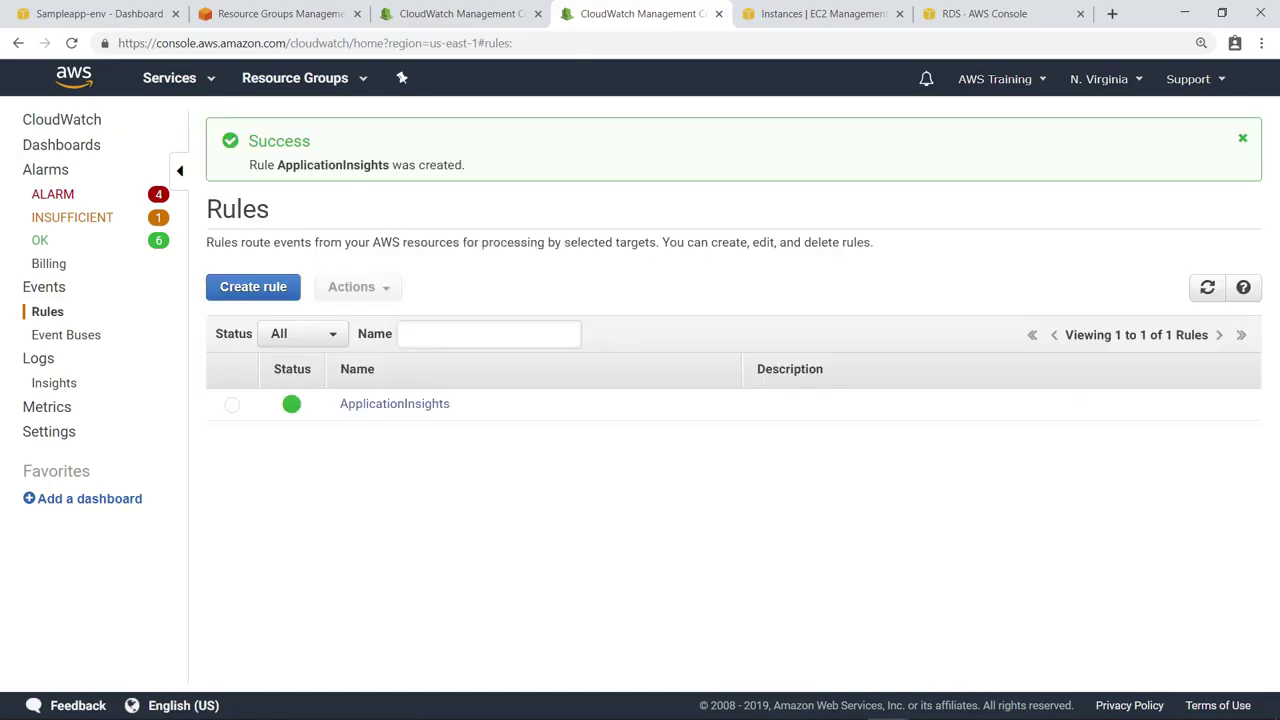